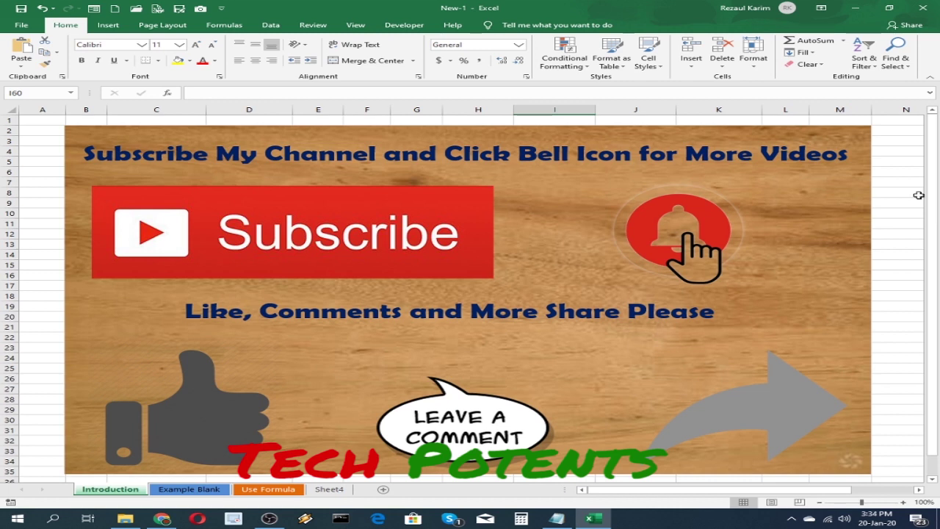
Leave the Introduction sheet and display the Example Blank sheet
{"action": "left_click", "coordinate": [196, 492]}
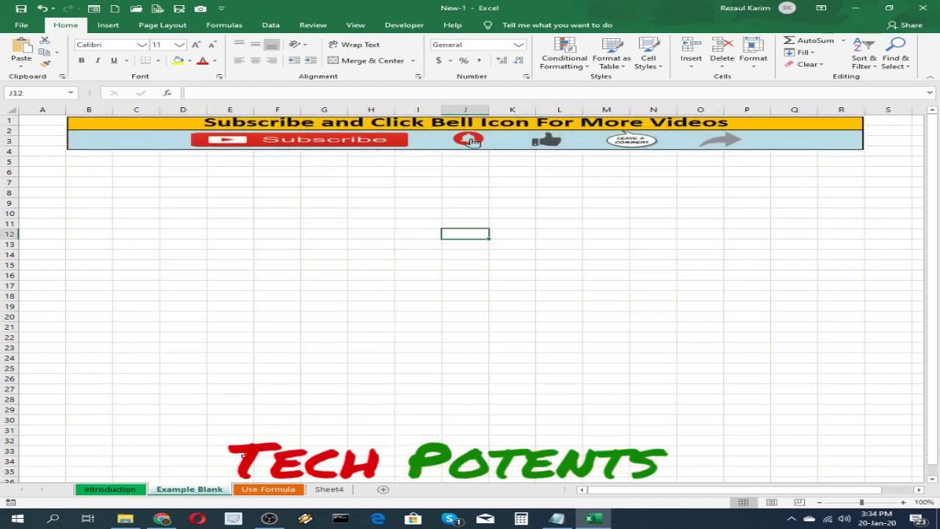
Select cells around E10–H11, then bring up dafont.com's Bar Code fonts page in Chrome
{"action": "left_click", "coordinate": [224, 233]}
{"action": "left_click", "coordinate": [231, 222]}
{"action": "left_click", "coordinate": [231, 214]}
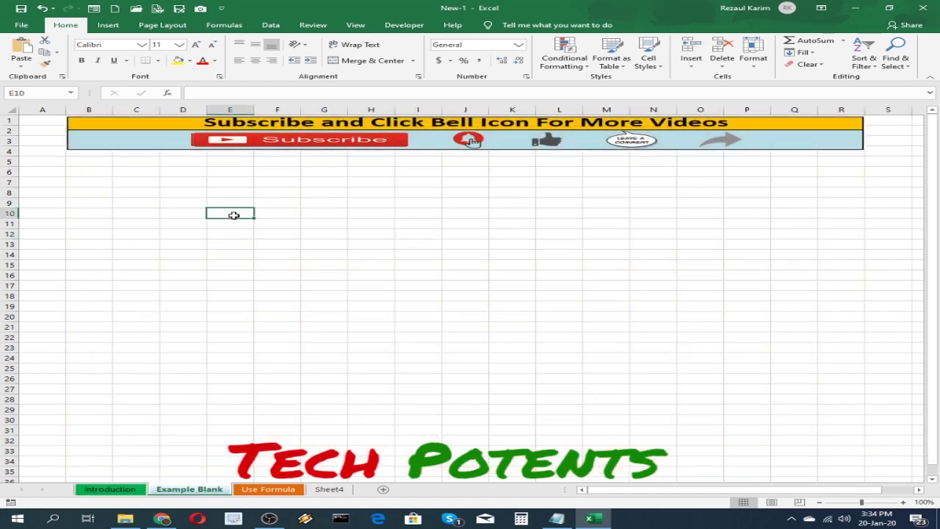
{"action": "left_click", "coordinate": [357, 227]}
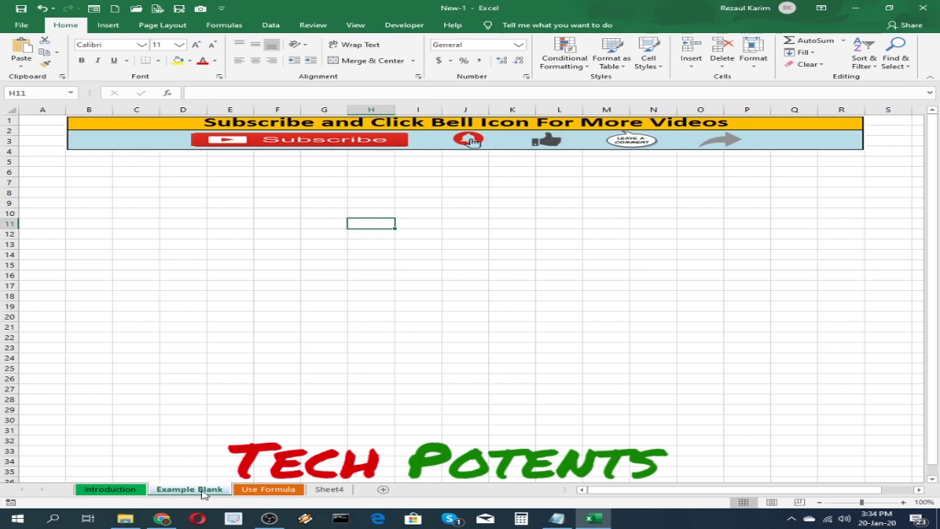
{"action": "left_click", "coordinate": [163, 519]}
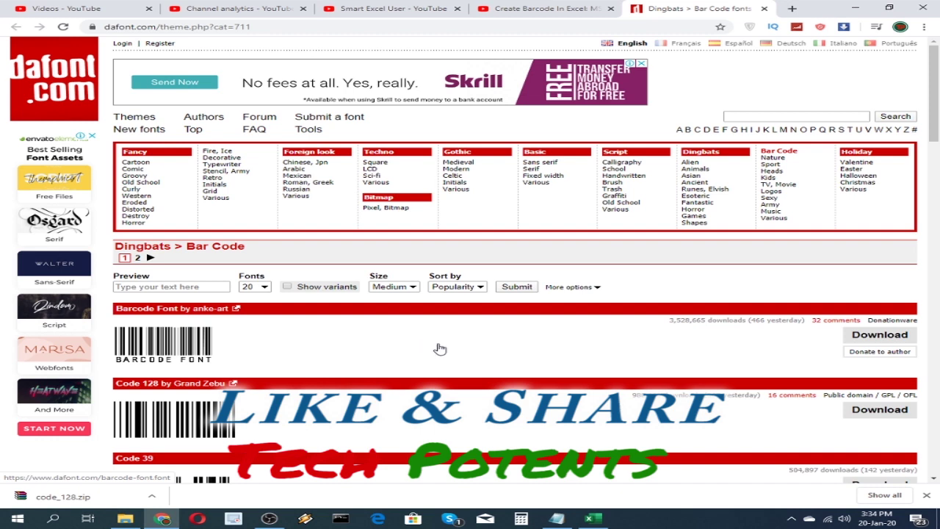
Reveal the downloaded code_128.zip in its Downloads folder
{"action": "scroll", "coordinate": [439, 350], "scroll_direction": "down", "scroll_amount": 1}
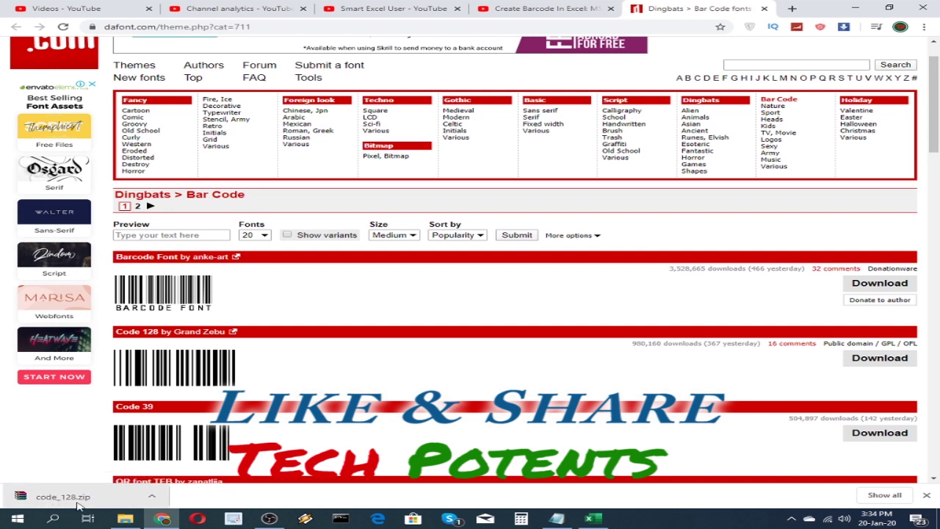
{"action": "left_click", "coordinate": [152, 496]}
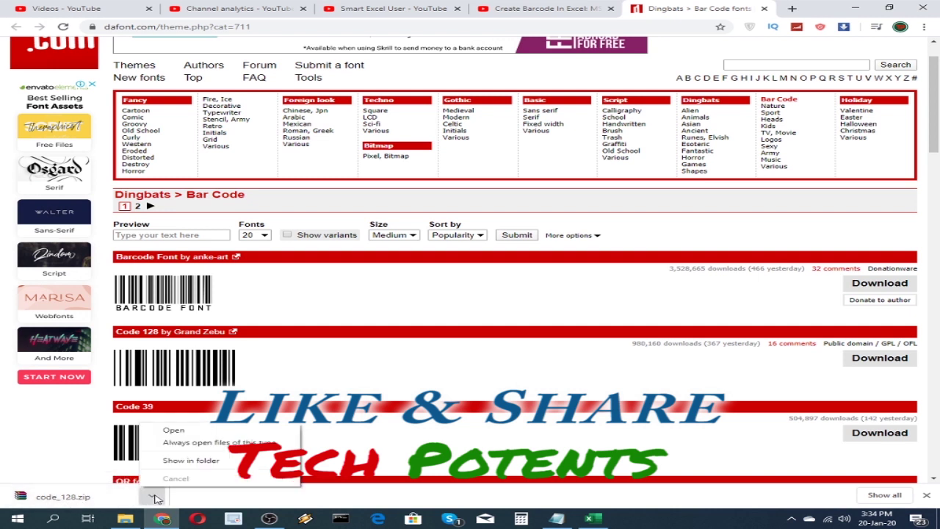
{"action": "left_click", "coordinate": [190, 461]}
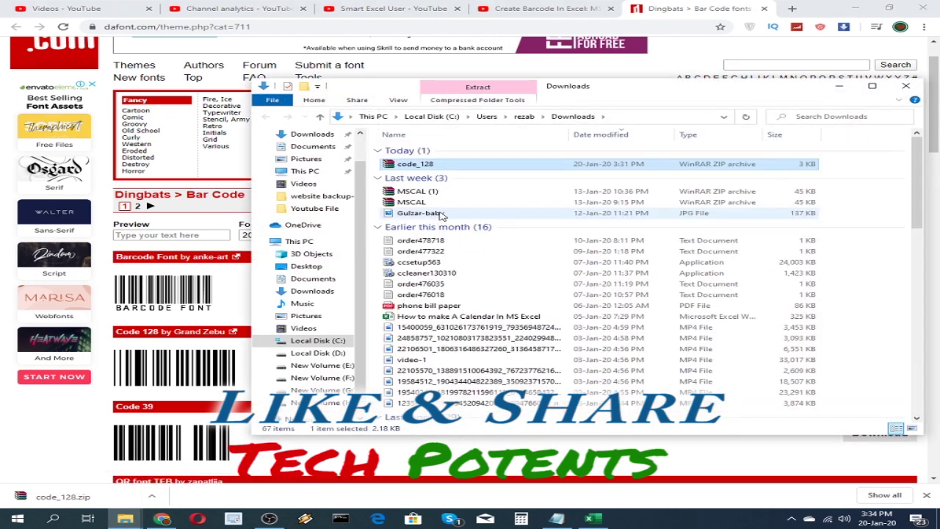
Extract code_128.zip into a code_128 folder
{"action": "double_click", "coordinate": [428, 166]}
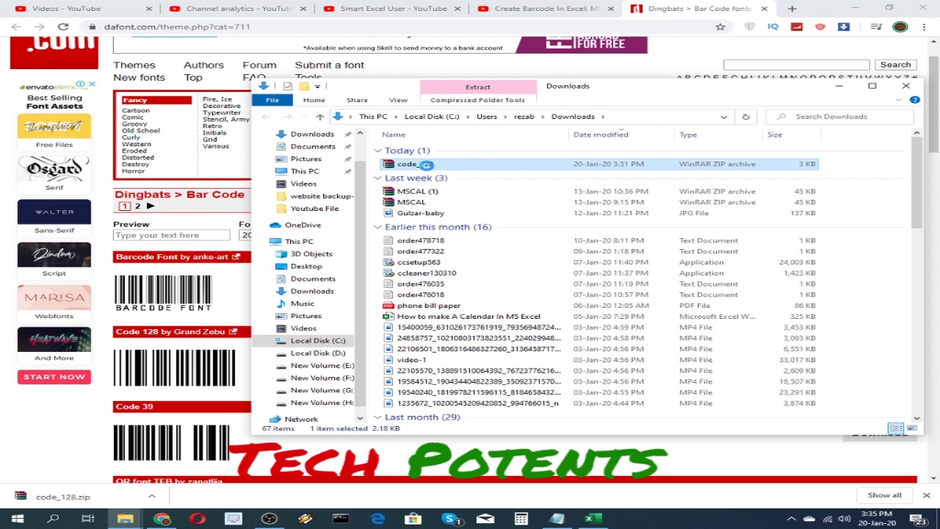
{"action": "right_click", "coordinate": [428, 166]}
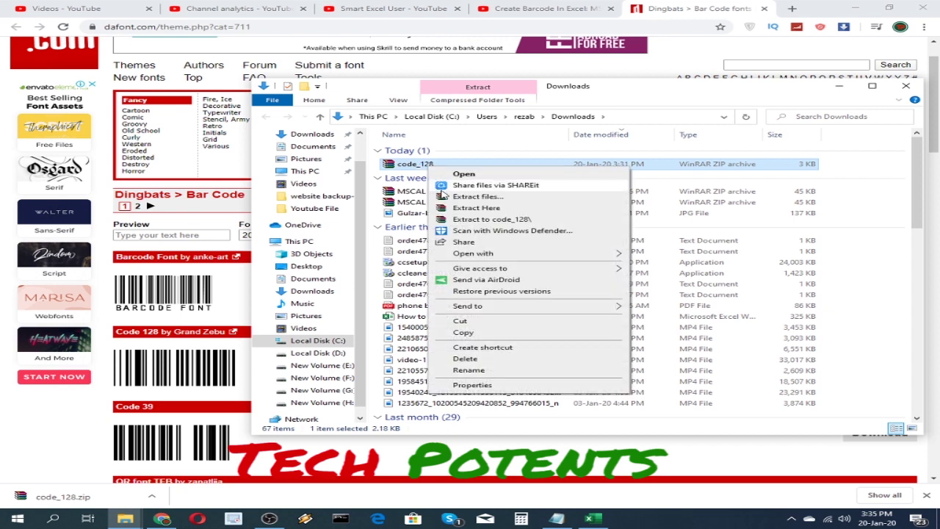
{"action": "left_click", "coordinate": [494, 219]}
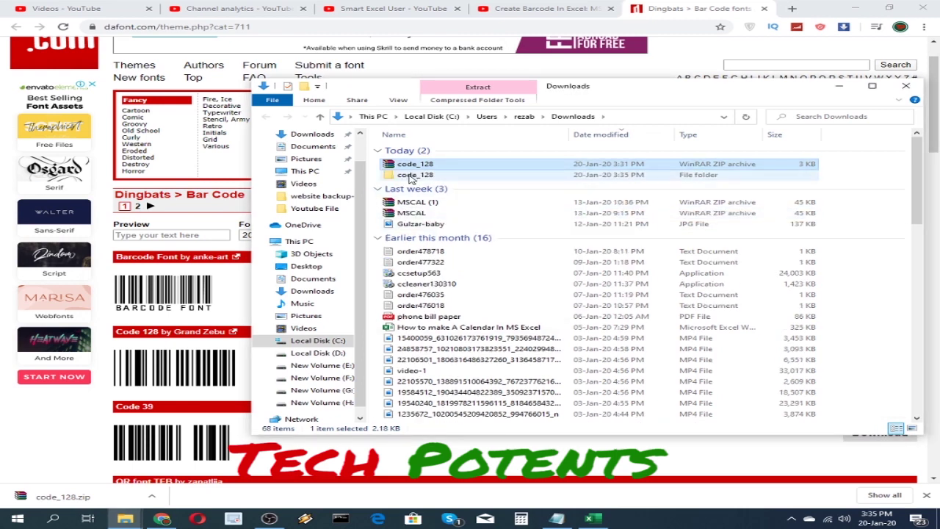
Open the code_128 folder and copy the code128 TrueType font file
{"action": "double_click", "coordinate": [410, 176]}
{"action": "left_click", "coordinate": [409, 153]}
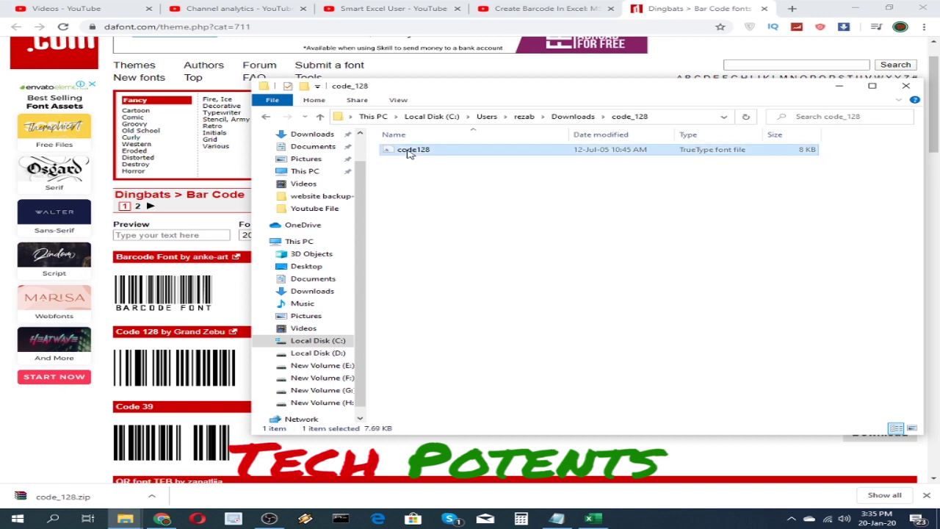
{"action": "right_click", "coordinate": [409, 153]}
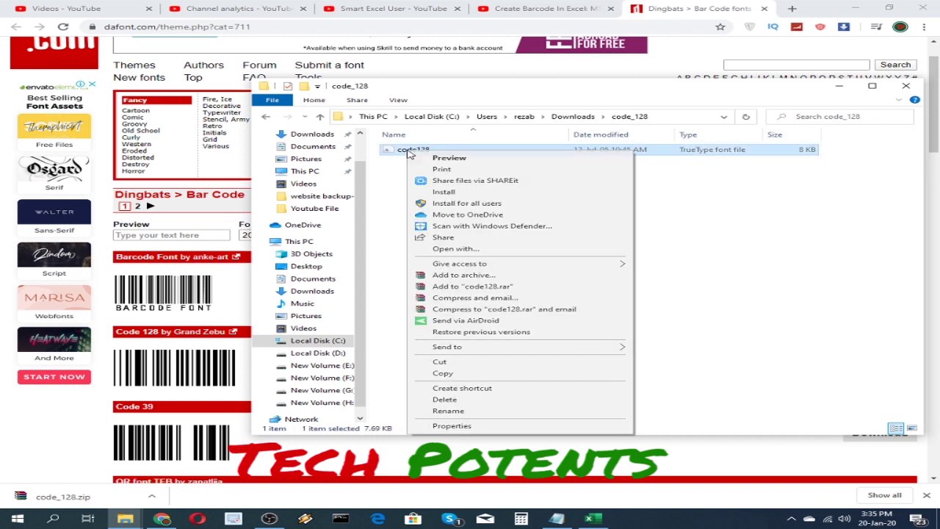
{"action": "left_click", "coordinate": [464, 376]}
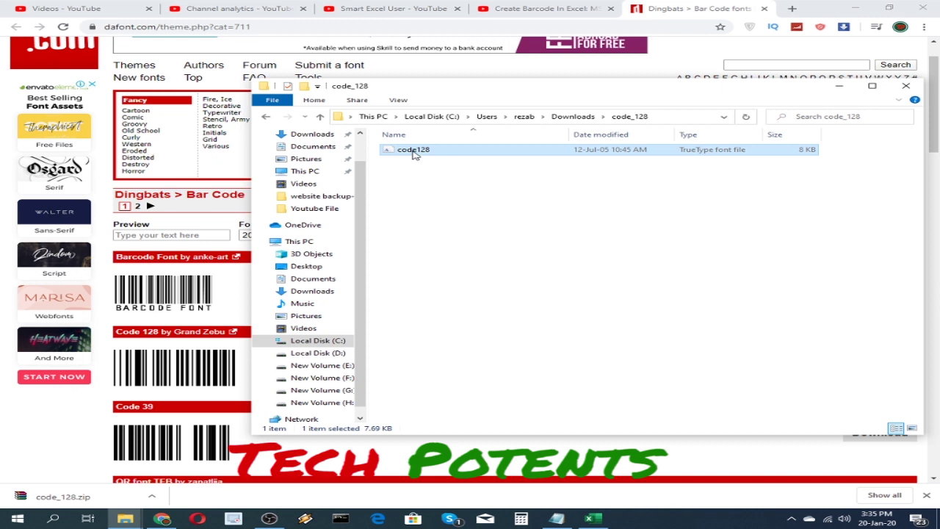
{"action": "right_click", "coordinate": [414, 152]}
{"action": "left_click", "coordinate": [448, 374]}
Open Control Panel's Fonts folder from the desktop
{"action": "left_click", "coordinate": [939, 518]}
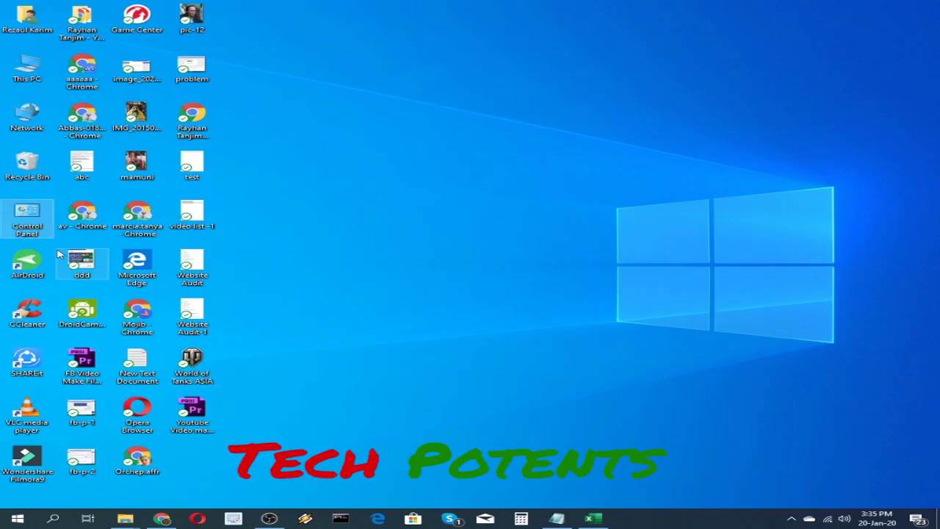
{"action": "double_click", "coordinate": [19, 227]}
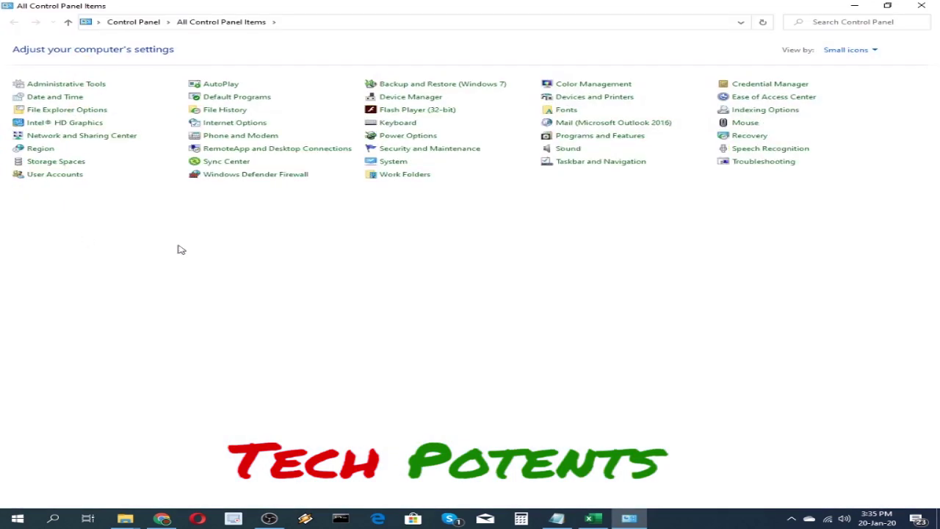
{"action": "left_click", "coordinate": [566, 111]}
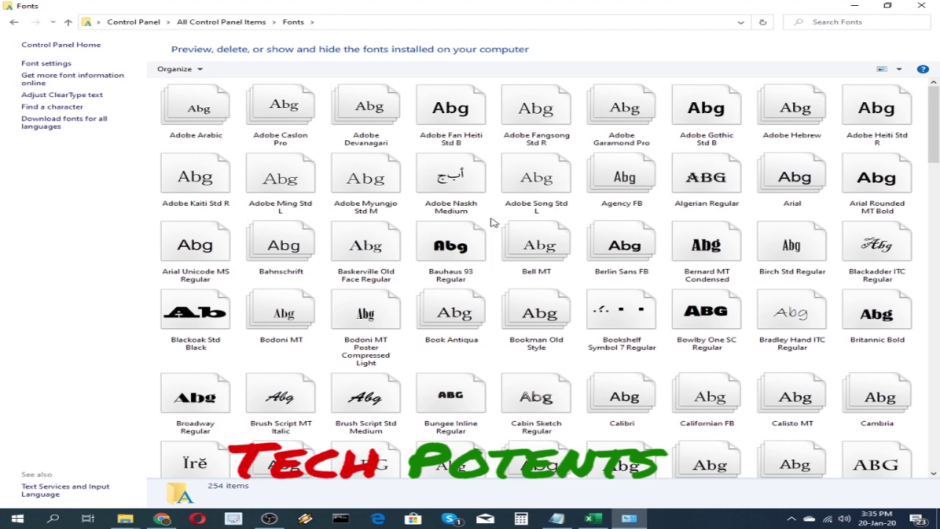
Paste the code128 font into Fonts, refresh to show 255 items, and close the window
{"action": "right_click", "coordinate": [494, 220]}
{"action": "left_click", "coordinate": [520, 276]}
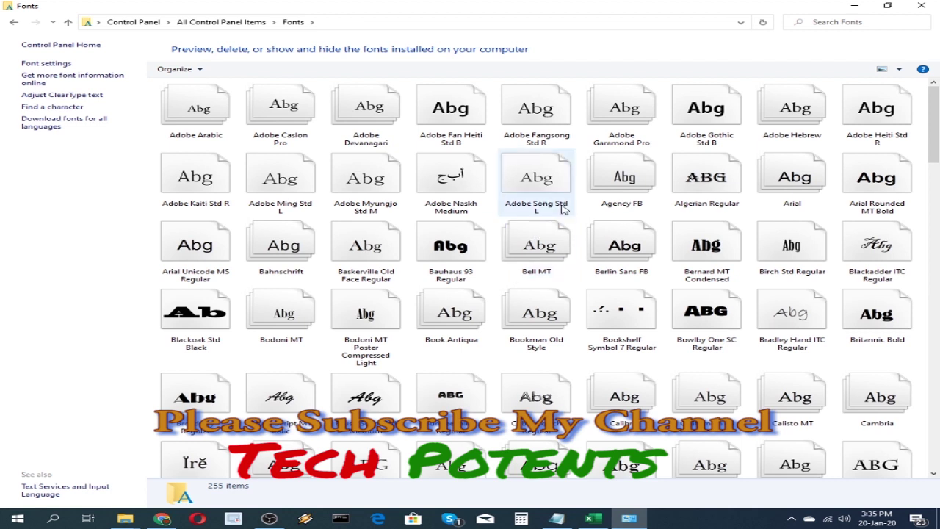
{"action": "right_click", "coordinate": [878, 148]}
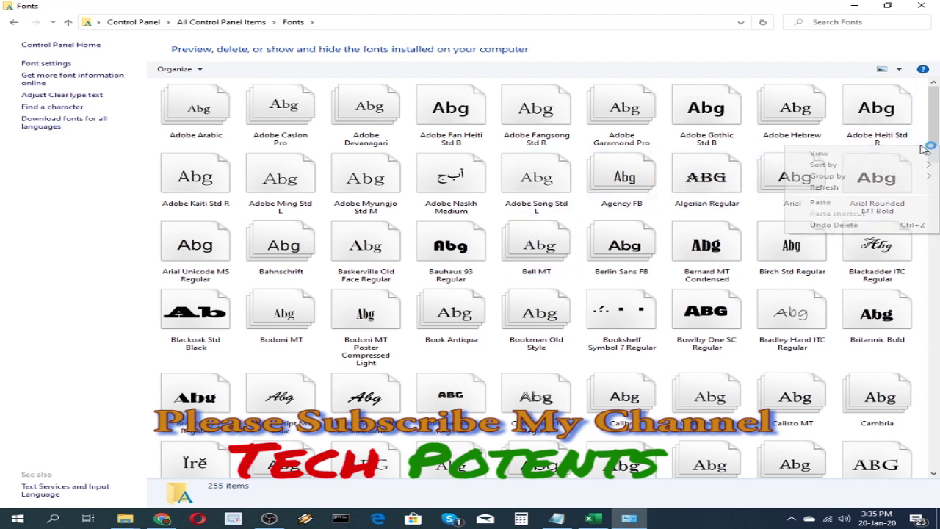
{"action": "left_click", "coordinate": [856, 188]}
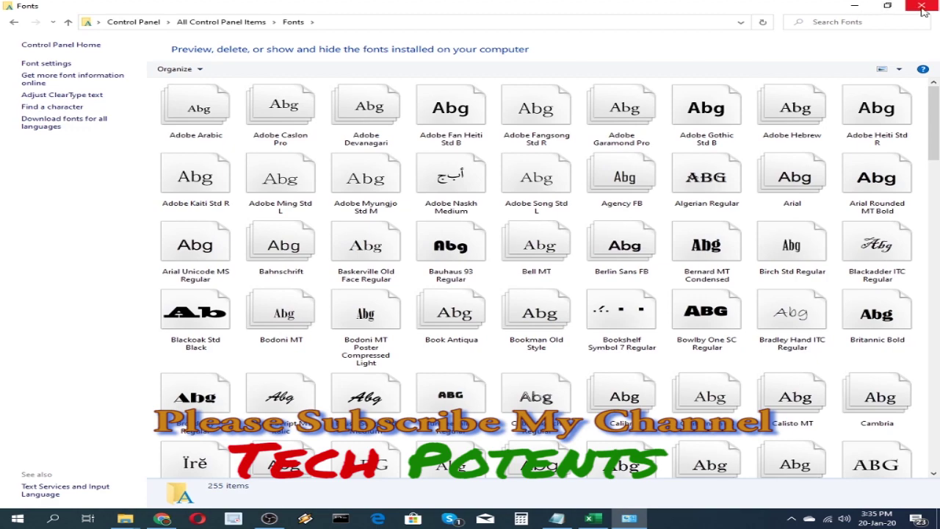
{"action": "left_click", "coordinate": [923, 7]}
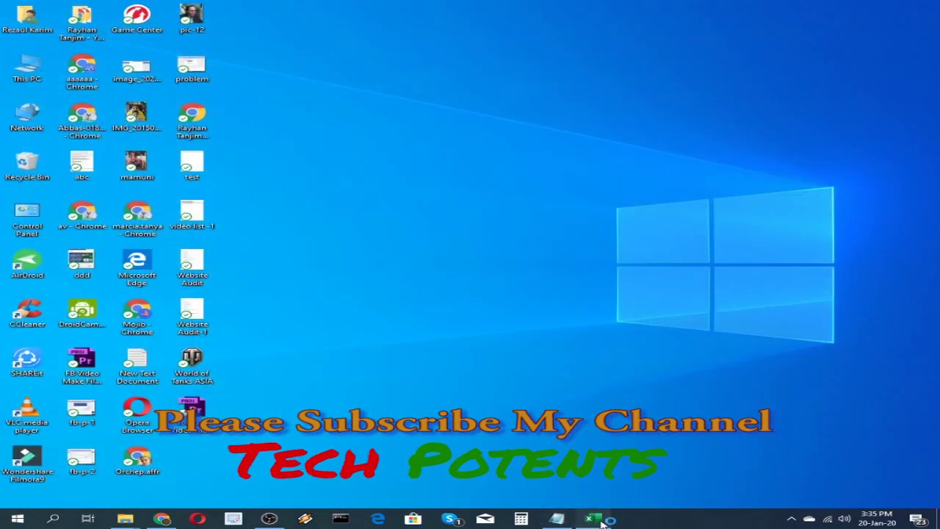
{"action": "left_click", "coordinate": [597, 520]}
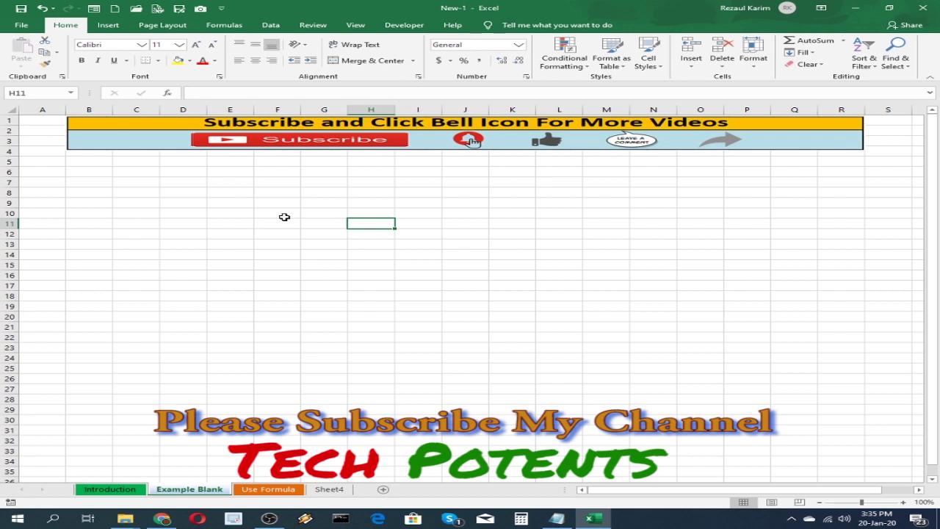
{"action": "left_click", "coordinate": [269, 210]}
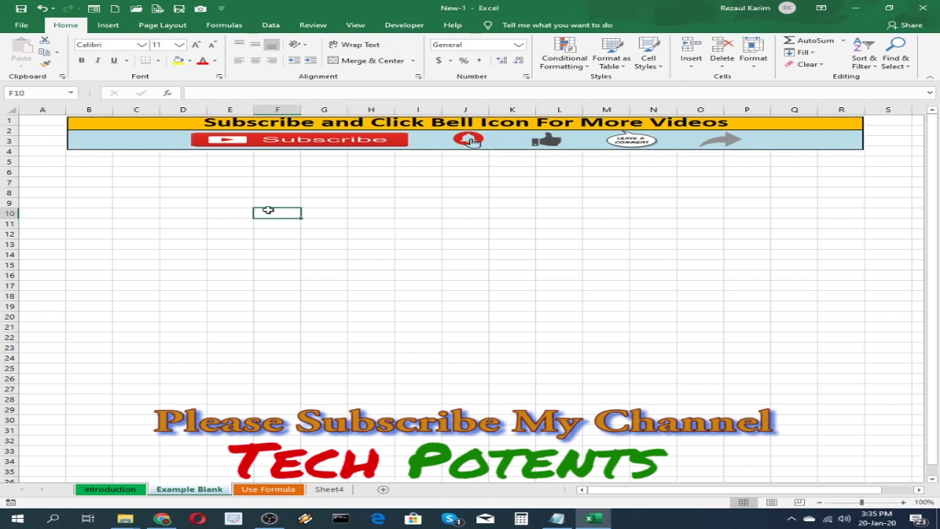
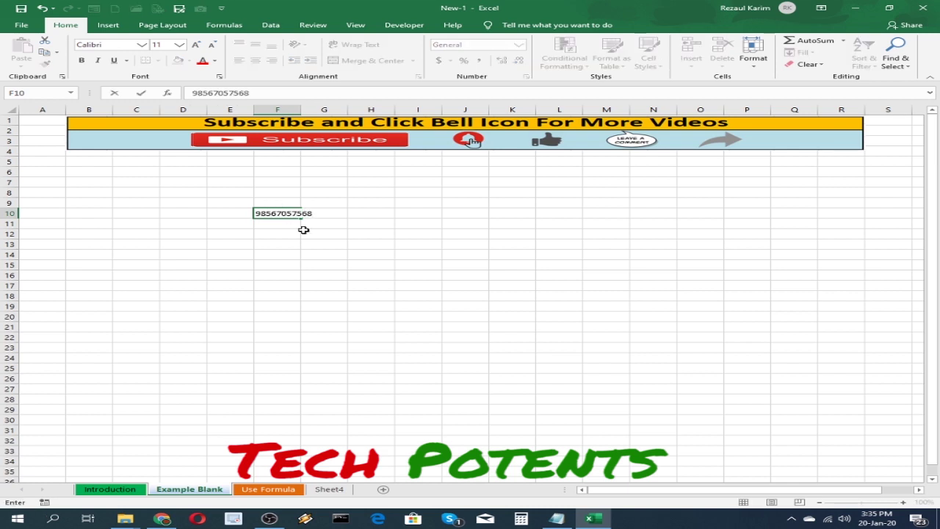
{"action": "left_click", "coordinate": [363, 173]}
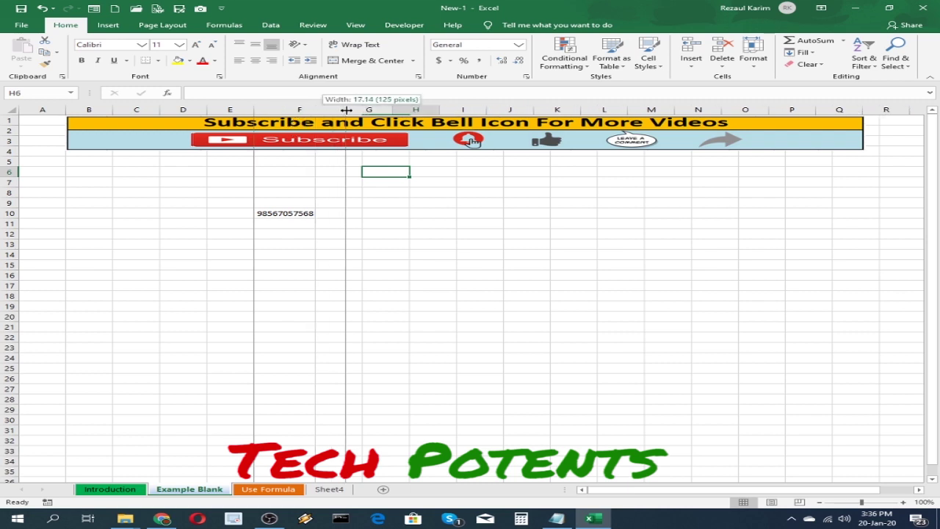
{"action": "left_click_drag", "start_coordinate": [316, 111], "coordinate": [346, 112]}
{"action": "left_click", "coordinate": [319, 212]}
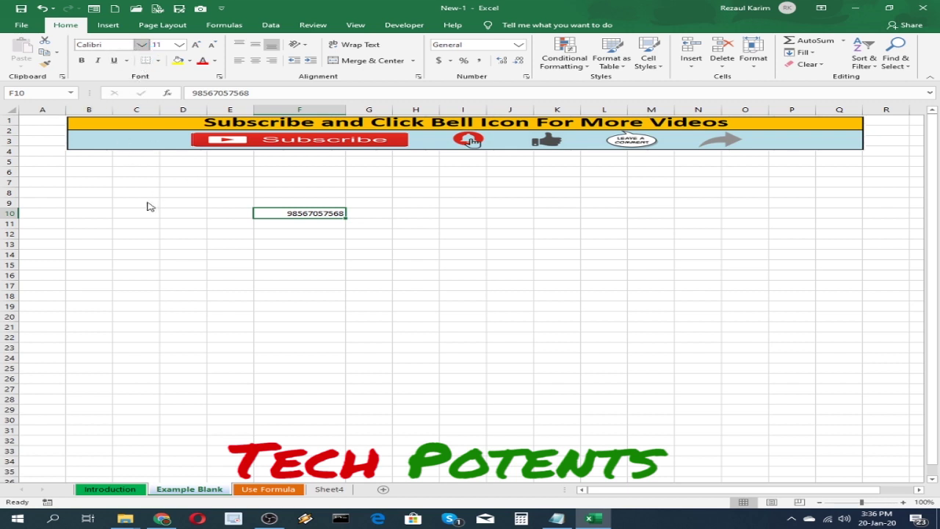
Set cell F10's font to Code 128, checking the font name on dafont
{"action": "left_click", "coordinate": [107, 46]}
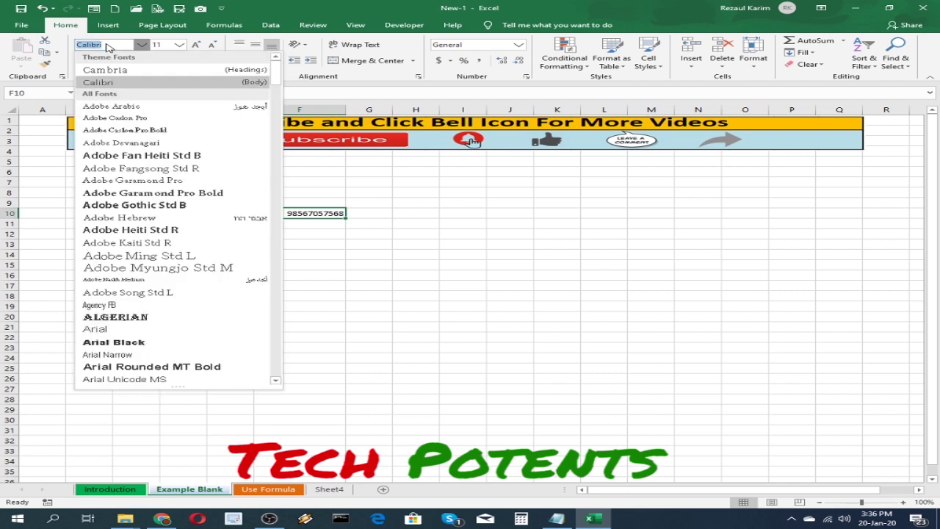
{"action": "left_click", "coordinate": [107, 47]}
{"action": "key", "text": "BackSpace"}
{"action": "key", "text": "BackSpace"}
{"action": "key", "text": "BackSpace"}
{"action": "key", "text": "BackSpace"}
{"action": "key", "text": "BackSpace"}
{"action": "key", "text": "BackSpace"}
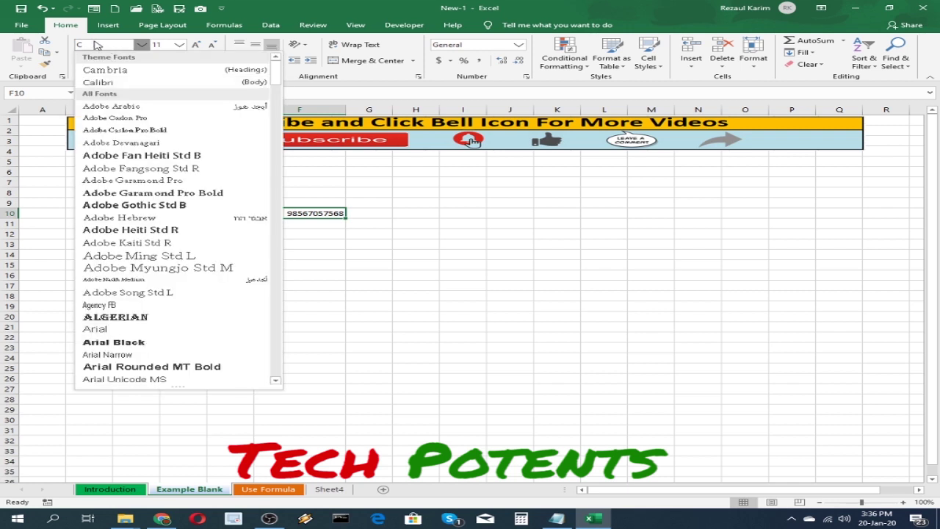
{"action": "left_click", "coordinate": [164, 519]}
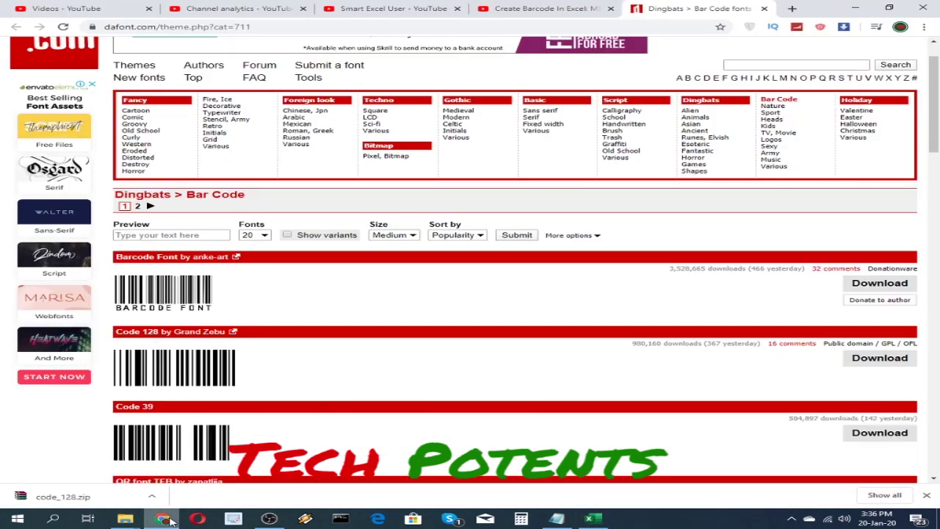
{"action": "left_click", "coordinate": [164, 517]}
{"action": "left_click", "coordinate": [91, 43]}
{"action": "left_click", "coordinate": [91, 44]}
{"action": "type", "text": "ode 128"}
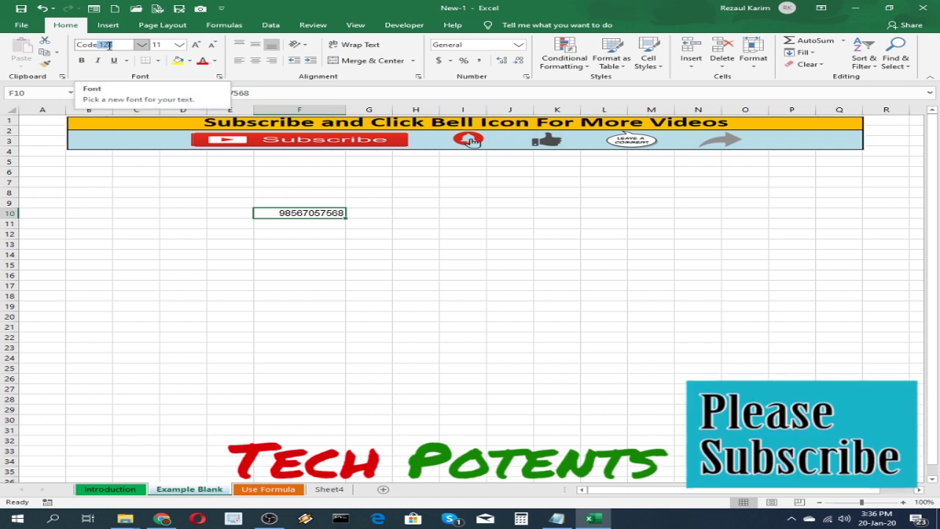
{"action": "key", "text": "Return"}
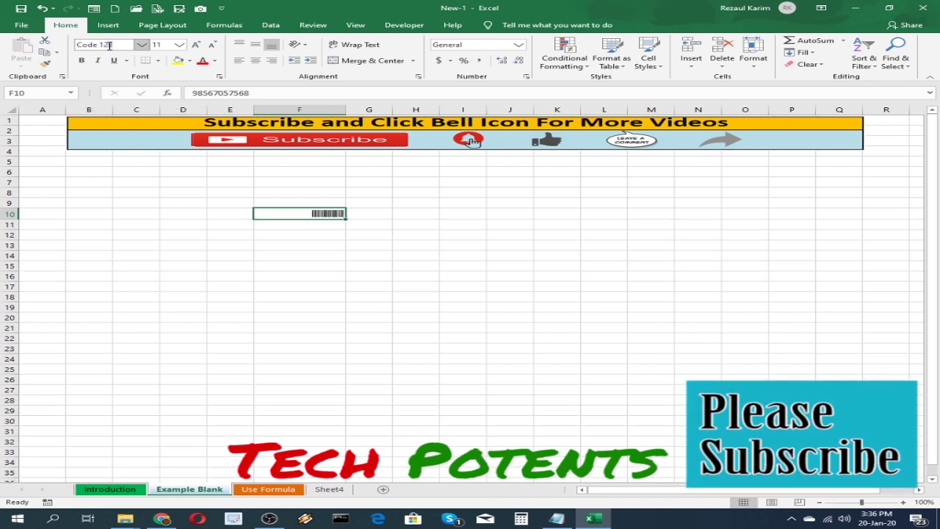
Click away from F10 and reselect it to check the barcode display
{"action": "left_click", "coordinate": [465, 258]}
{"action": "left_click", "coordinate": [335, 213]}
{"action": "mouse_move", "coordinate": [346, 219]}
{"action": "left_mouse_down"}
{"action": "mouse_move", "coordinate": [354, 230]}
{"action": "mouse_move", "coordinate": [349, 218]}
{"action": "left_mouse_up"}
{"action": "left_click", "coordinate": [399, 259]}
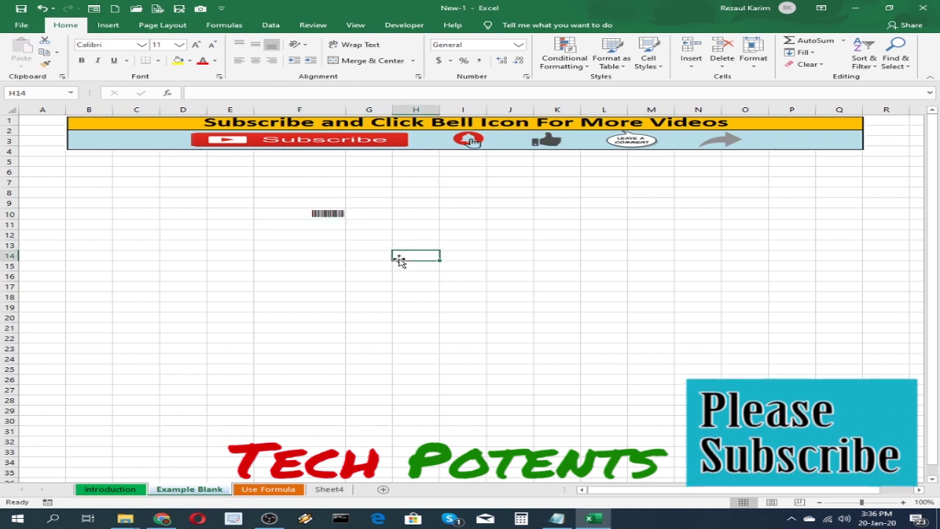
{"action": "left_click", "coordinate": [327, 212]}
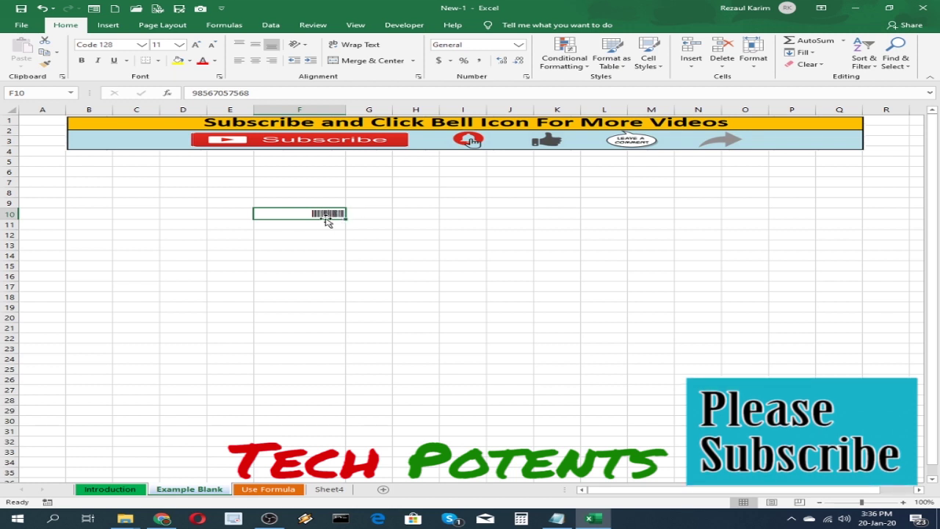
{"action": "left_click", "coordinate": [179, 45]}
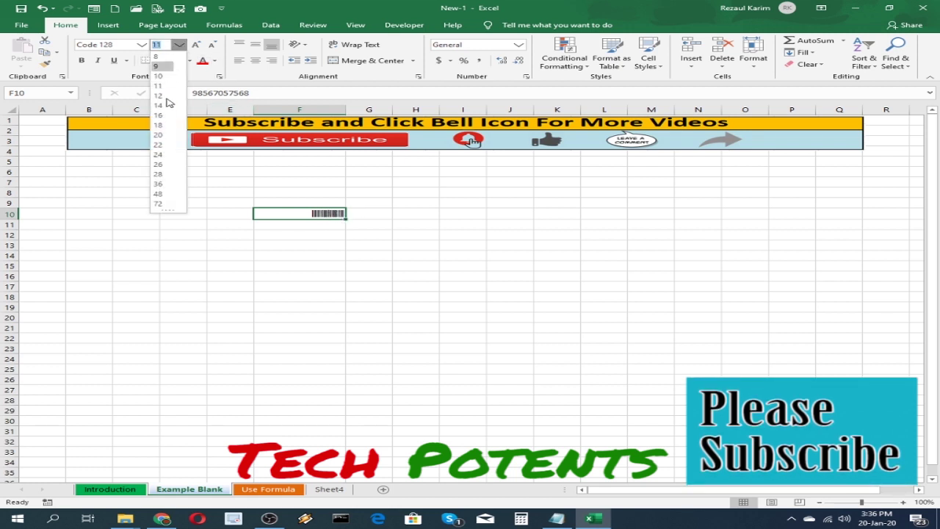
Enlarge the F10 barcode to font size 20
{"action": "left_click", "coordinate": [160, 137]}
{"action": "left_click", "coordinate": [431, 269]}
{"action": "left_click", "coordinate": [310, 215]}
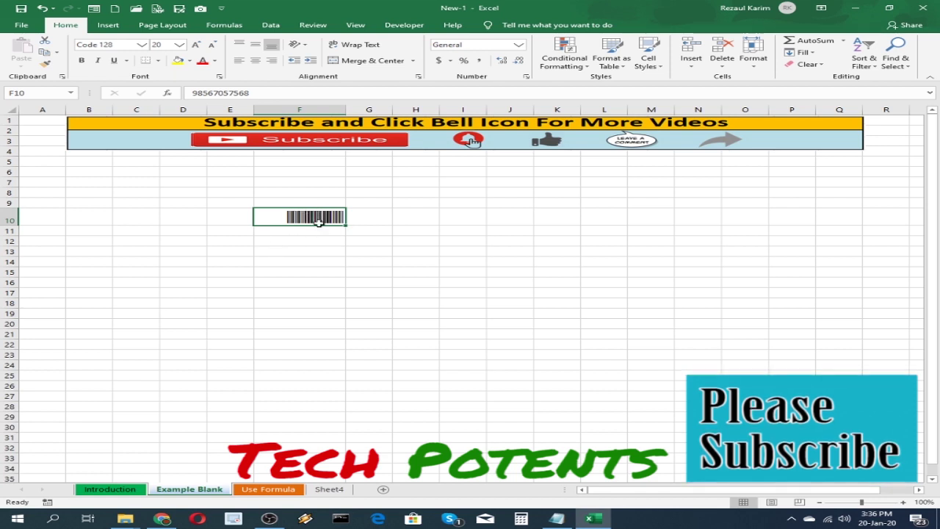
Switch F10 to the Cabin Sketch font so it shows 1E+11
{"action": "left_click", "coordinate": [142, 45]}
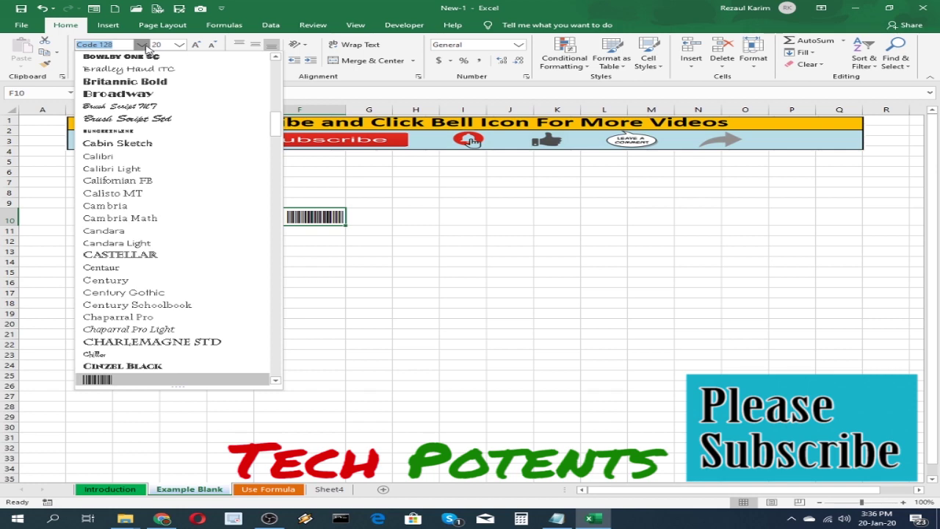
{"action": "left_click", "coordinate": [124, 145]}
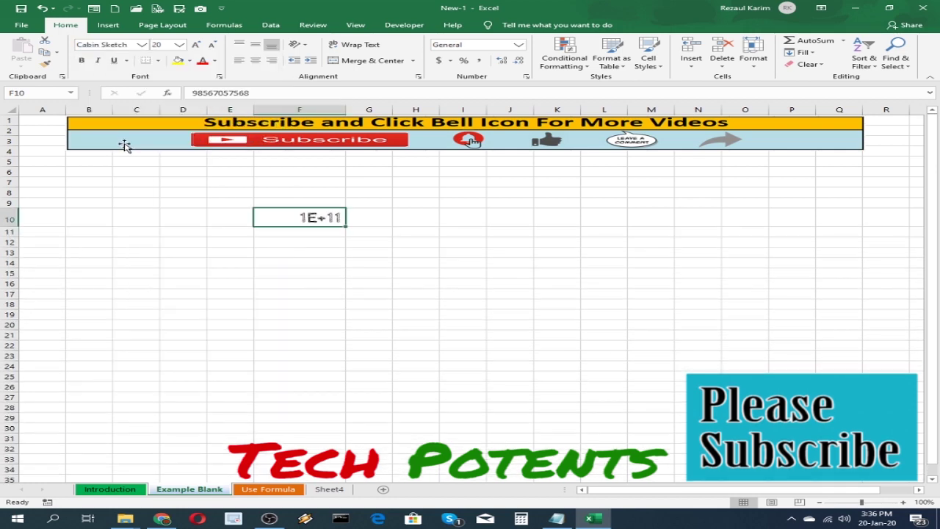
{"action": "left_click", "coordinate": [143, 46]}
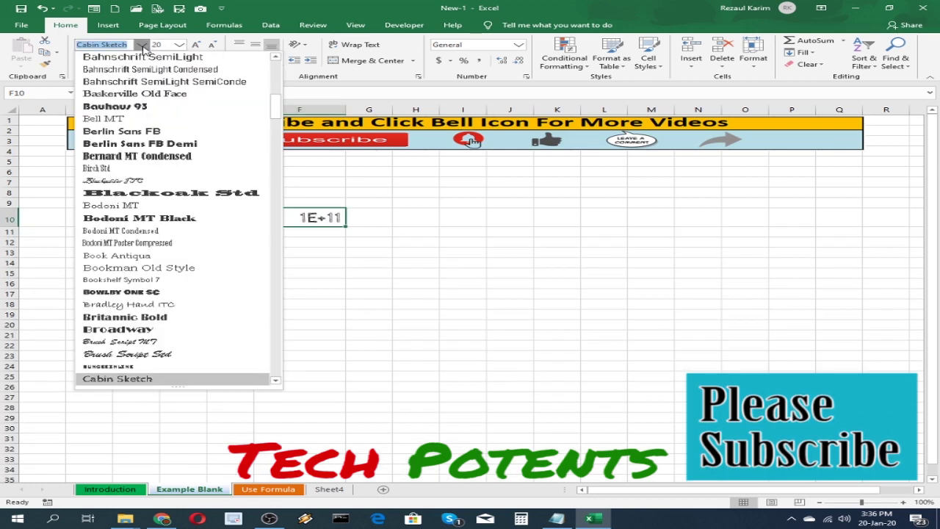
{"action": "scroll", "coordinate": [123, 131], "scroll_direction": "up", "scroll_amount": 3}
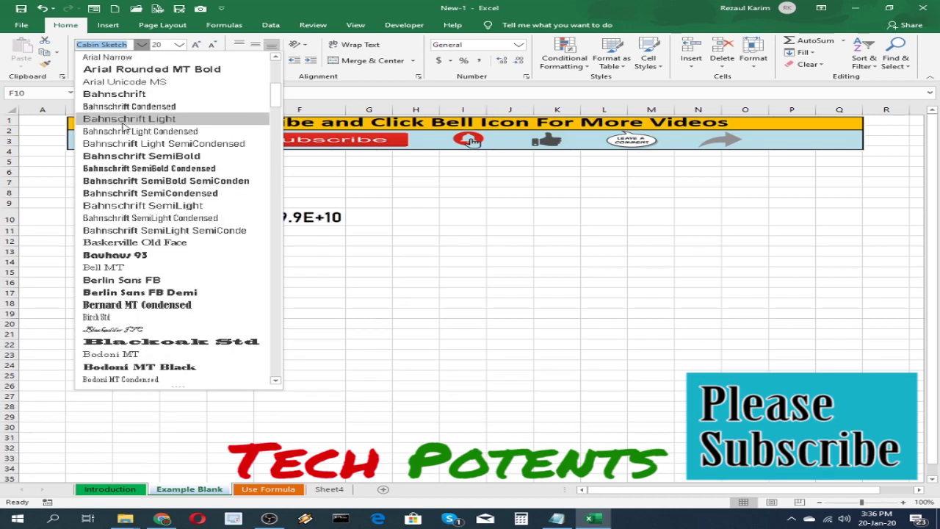
{"action": "scroll", "coordinate": [123, 131], "scroll_direction": "up", "scroll_amount": 4}
{"action": "scroll", "coordinate": [123, 127], "scroll_direction": "up", "scroll_amount": 4}
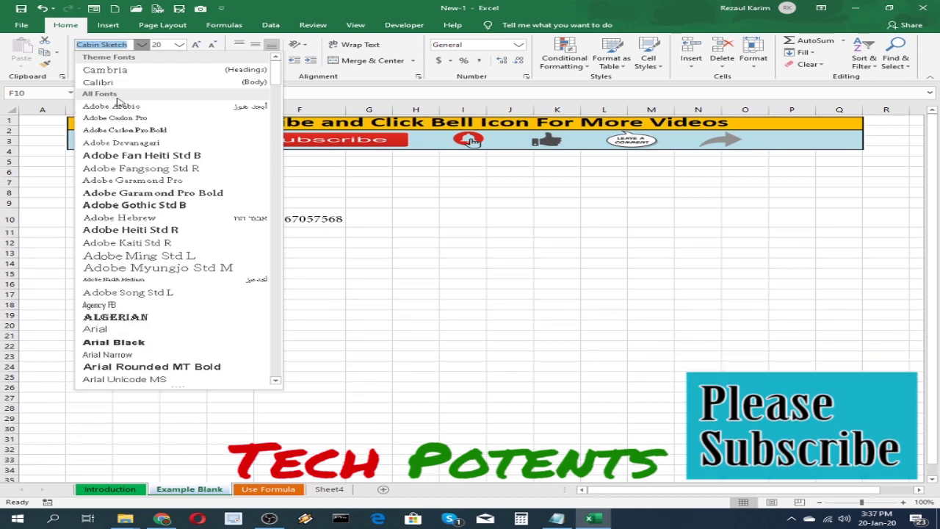
Try the Cambria font and then Calibri on cell F10
{"action": "left_click", "coordinate": [116, 74]}
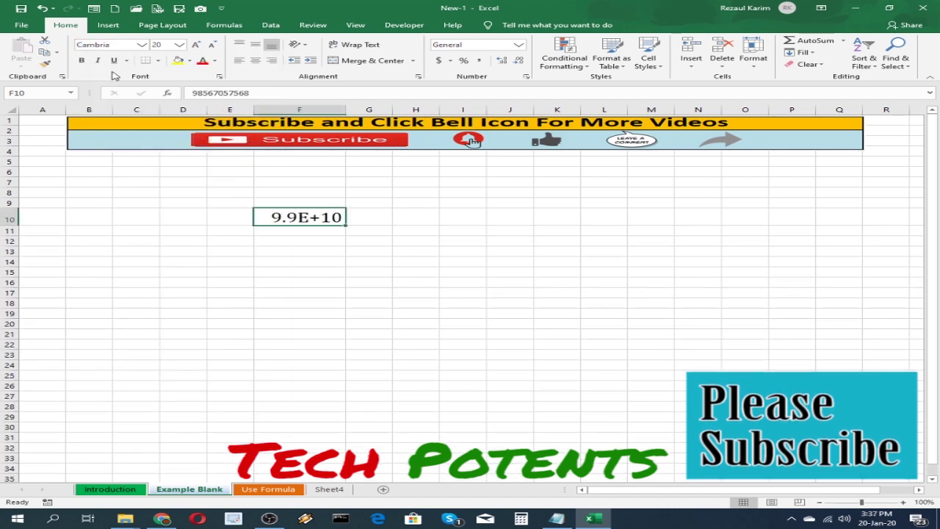
{"action": "left_click", "coordinate": [142, 44]}
{"action": "left_click", "coordinate": [122, 83]}
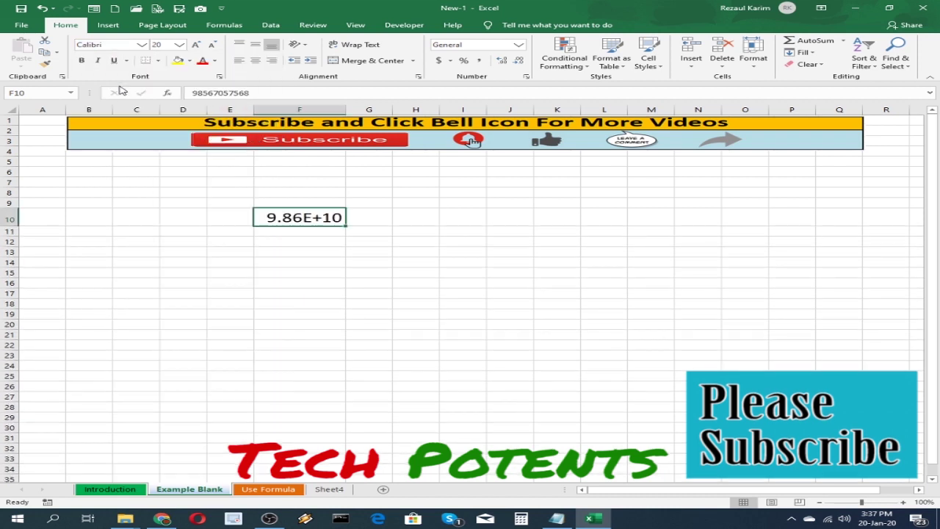
Set F10 back to Code 128 so it shows a size-20 barcode
{"action": "left_click", "coordinate": [122, 44]}
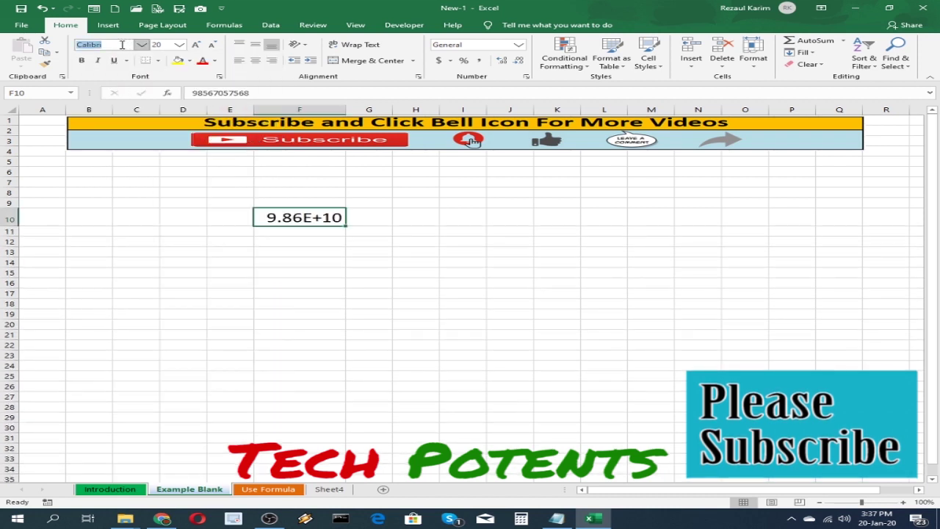
{"action": "key", "text": "Down"}
{"action": "type", "text": "Code 128"}
{"action": "key", "text": "Return"}
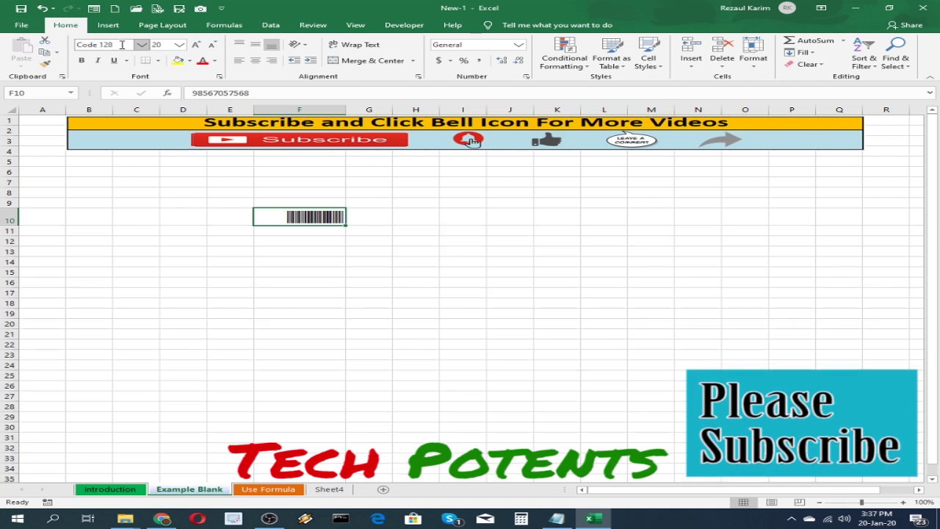
{"action": "left_click", "coordinate": [381, 239]}
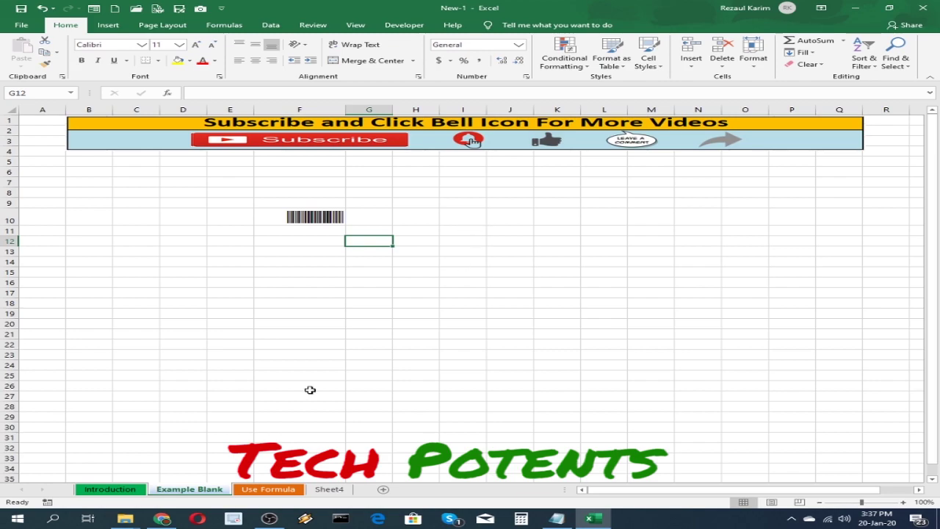
{"action": "left_click", "coordinate": [162, 519]}
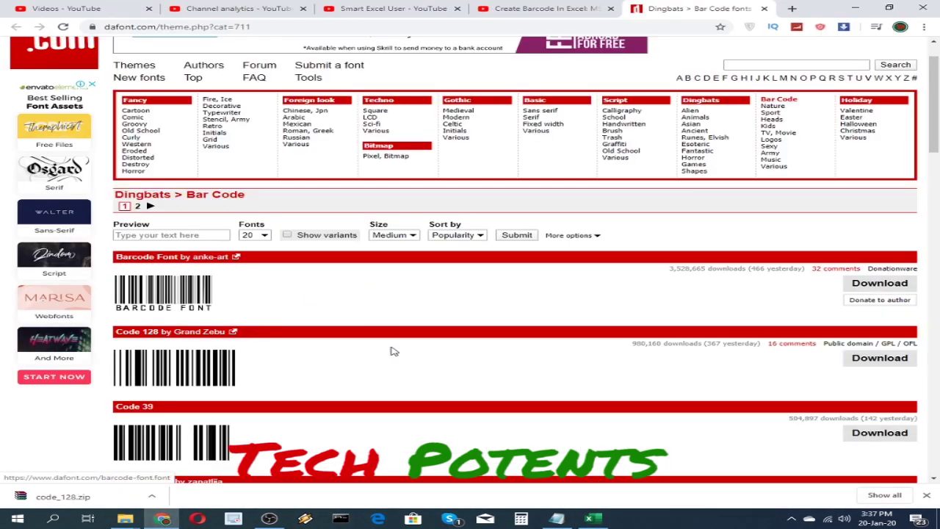
Download QR font TFB from dafont and show qr_font_tfb.zip in its folder
{"action": "scroll", "coordinate": [378, 301], "scroll_direction": "down", "scroll_amount": 6}
{"action": "scroll", "coordinate": [389, 318], "scroll_direction": "up", "scroll_amount": 3}
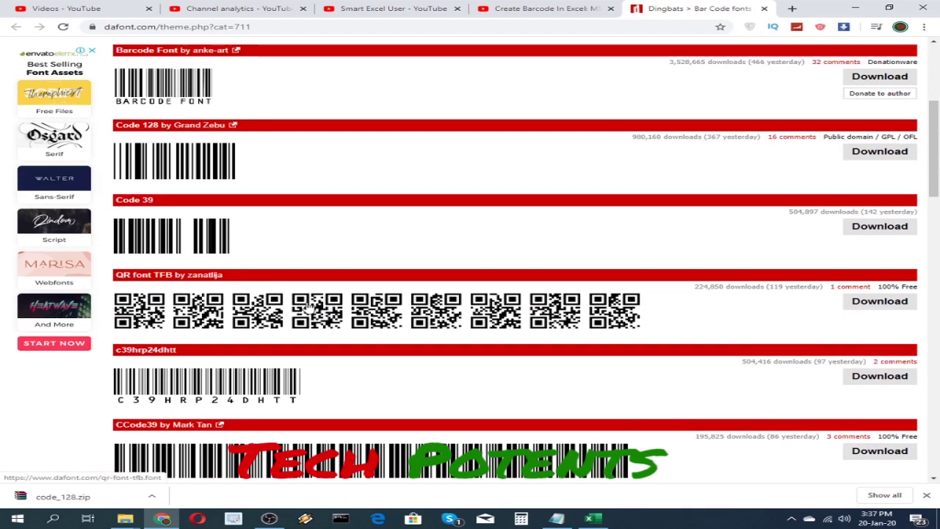
{"action": "left_click", "coordinate": [865, 304]}
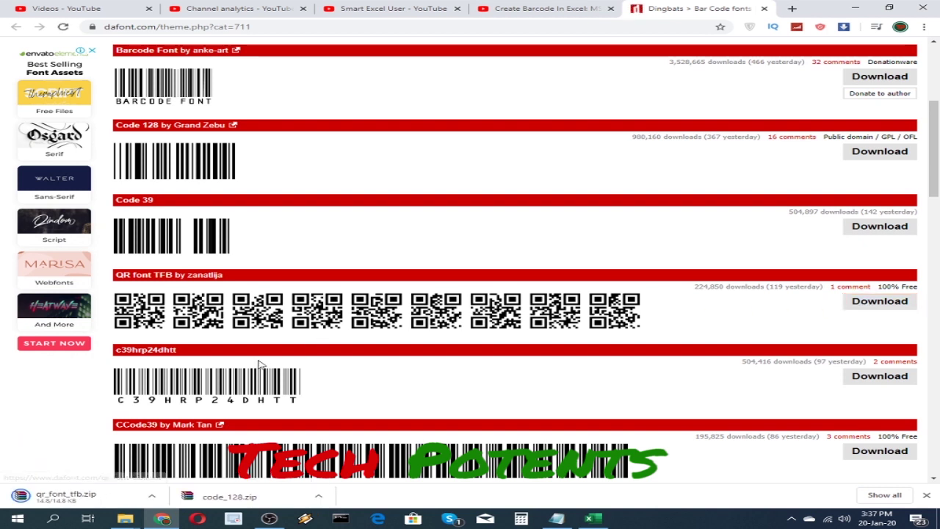
{"action": "left_click", "coordinate": [157, 498]}
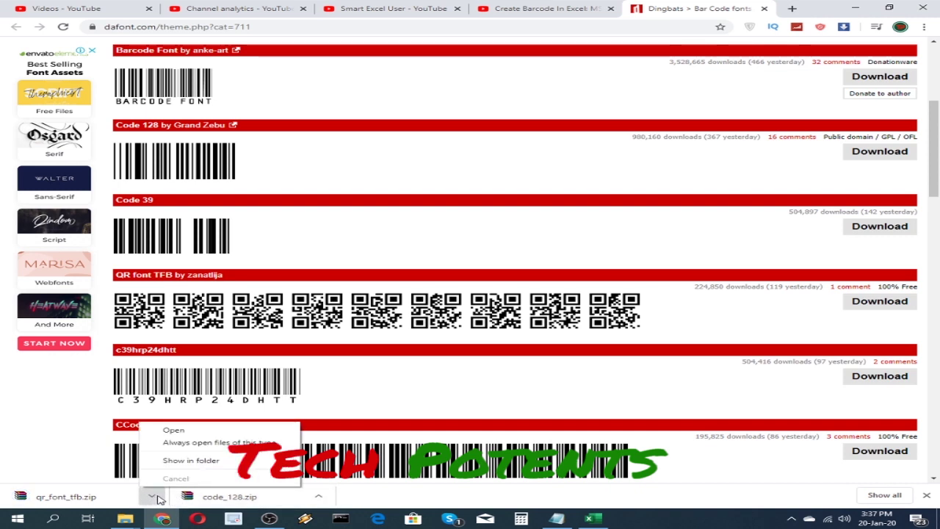
{"action": "left_click", "coordinate": [183, 468]}
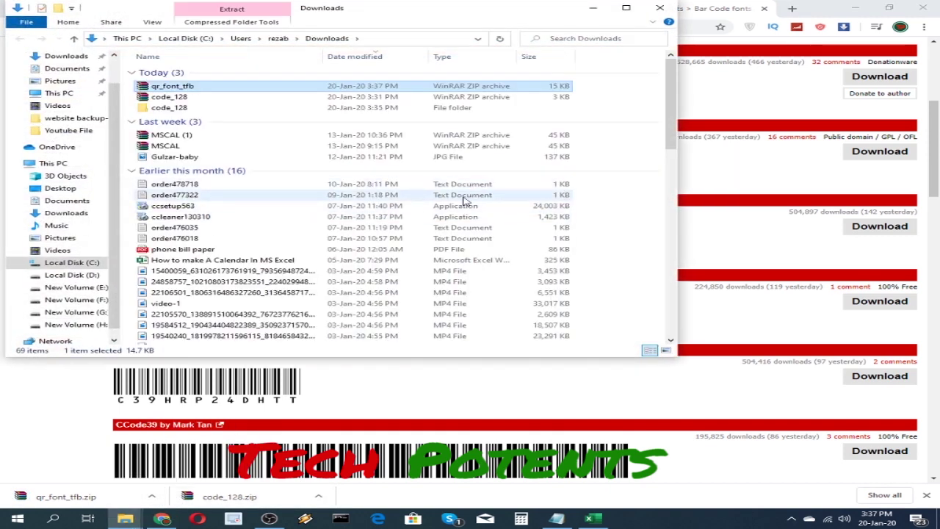
Extract qr_font_tfb.zip into its own qr_font_tfb folder and open that folder
{"action": "right_click", "coordinate": [169, 87]}
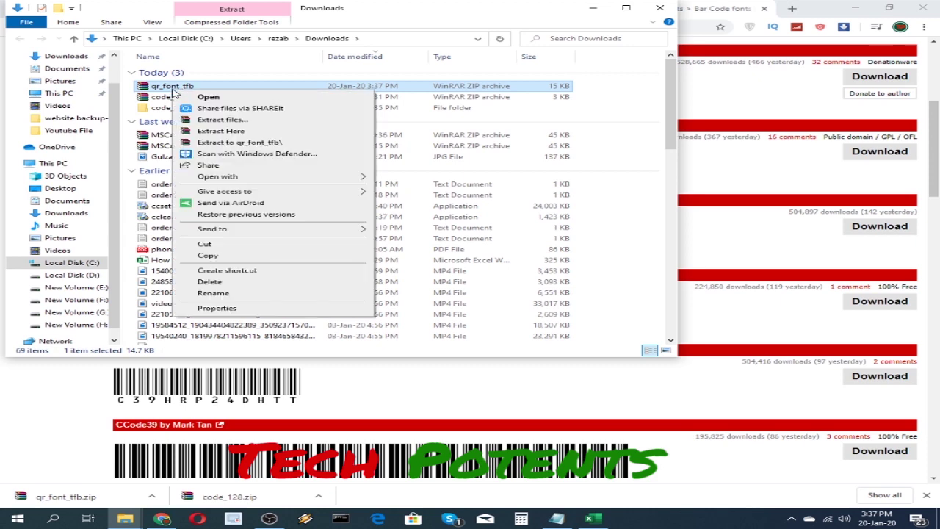
{"action": "left_click", "coordinate": [232, 144]}
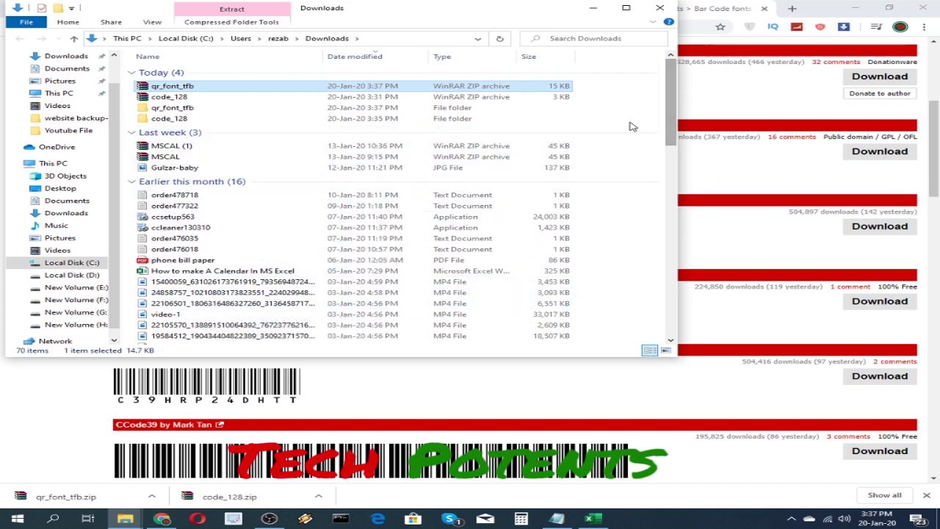
{"action": "double_click", "coordinate": [199, 111]}
Copy the QR font tfb.ttf font file and show the desktop
{"action": "left_click", "coordinate": [182, 75]}
{"action": "right_click", "coordinate": [180, 73]}
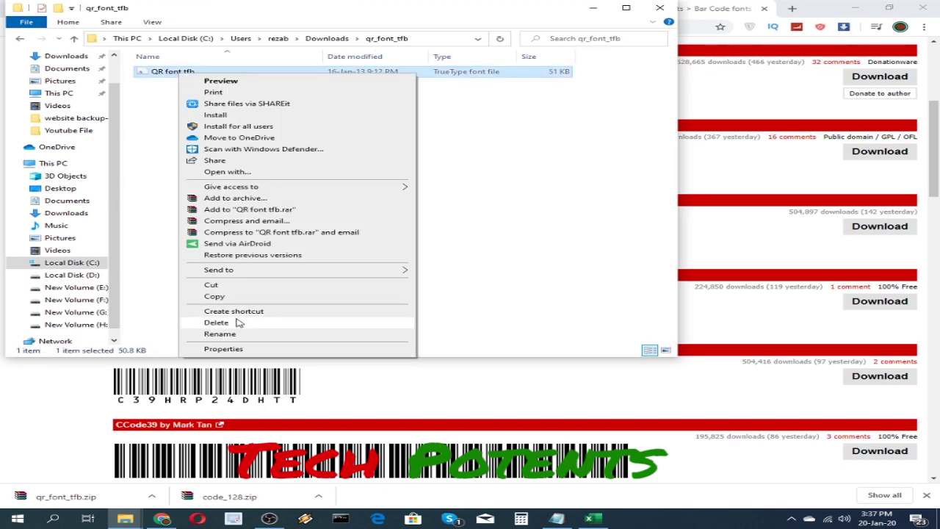
{"action": "left_click", "coordinate": [238, 297]}
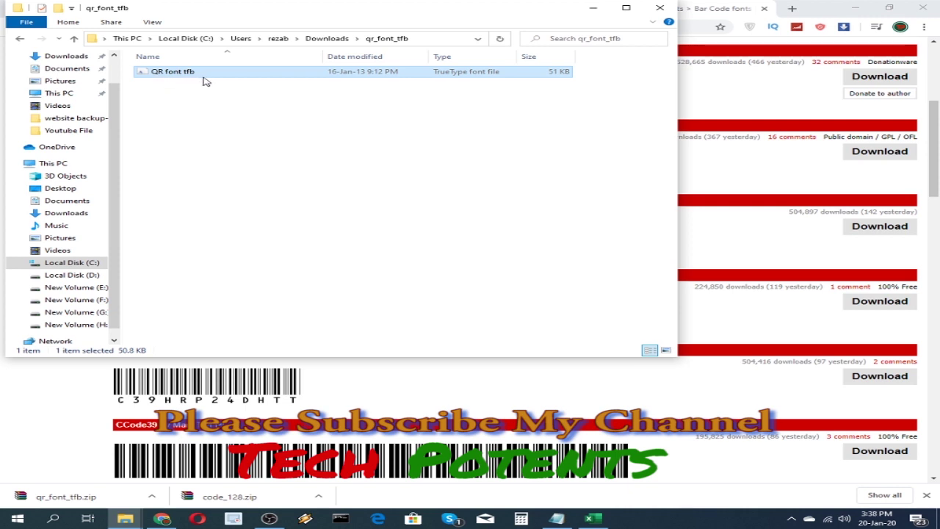
{"action": "key", "text": "super+d"}
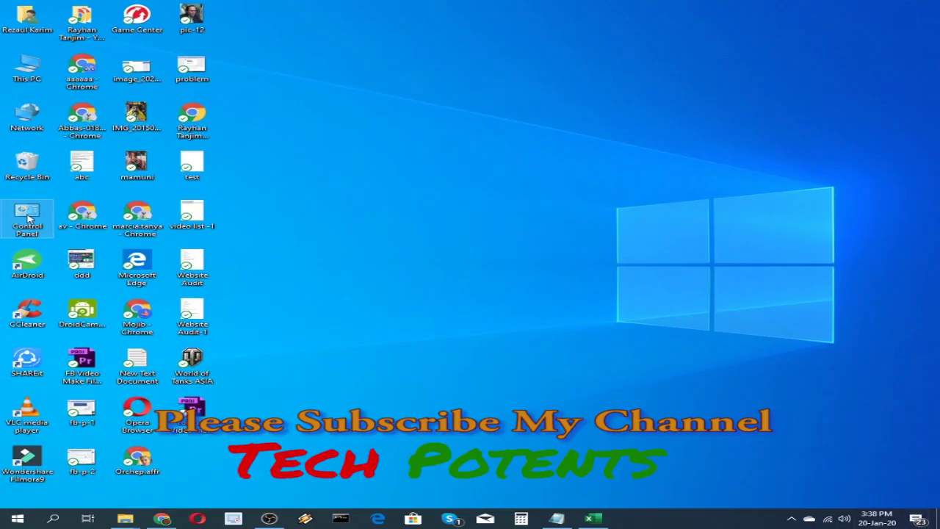
Paste QR font tfb into Control Panel's Fonts folder to install it, then close Fonts
{"action": "double_click", "coordinate": [30, 217]}
{"action": "left_click", "coordinate": [565, 111]}
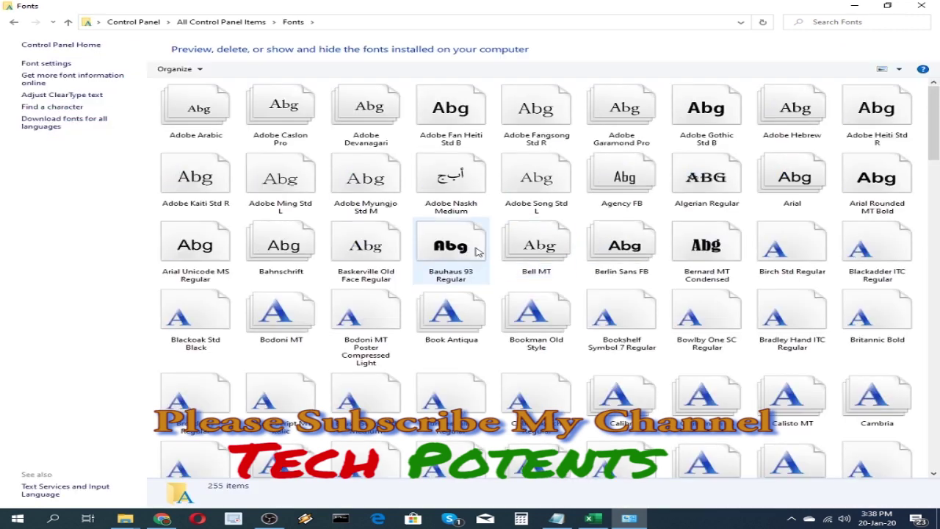
{"action": "right_click", "coordinate": [498, 219]}
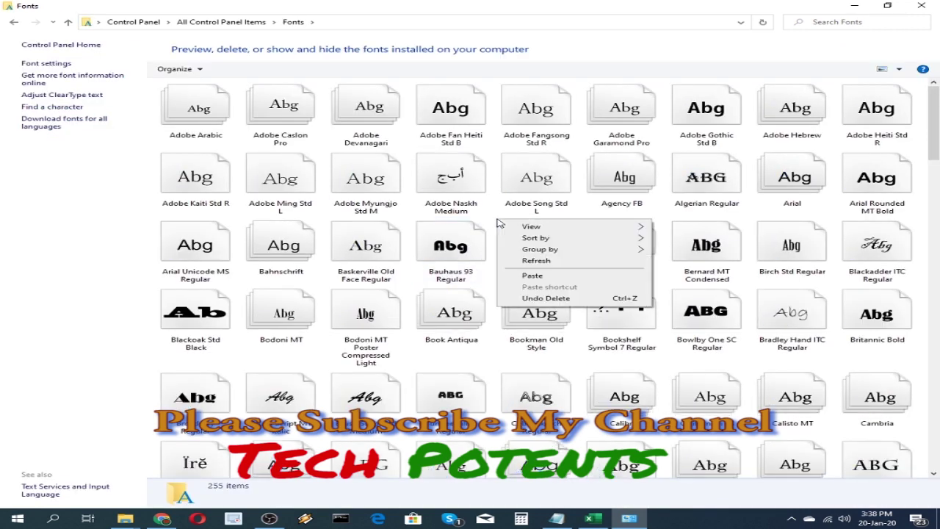
{"action": "left_click", "coordinate": [527, 276]}
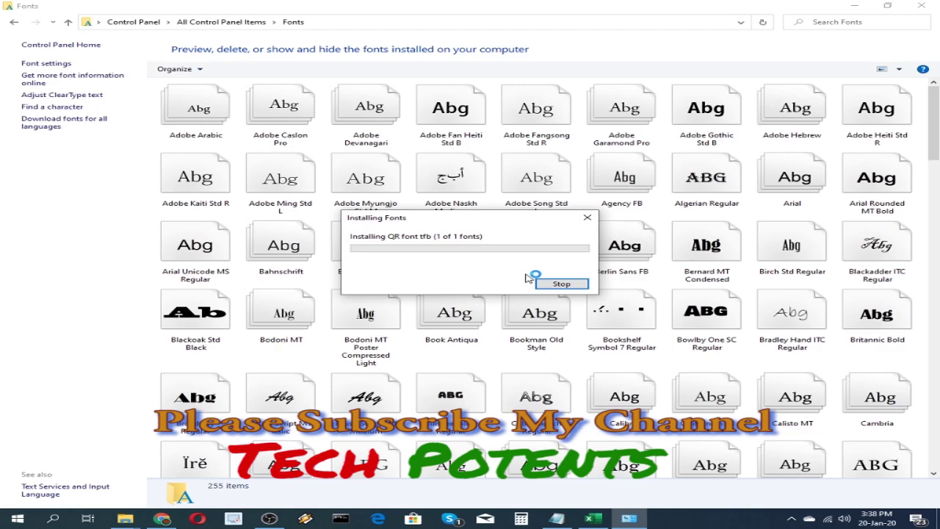
{"action": "left_click", "coordinate": [921, 6]}
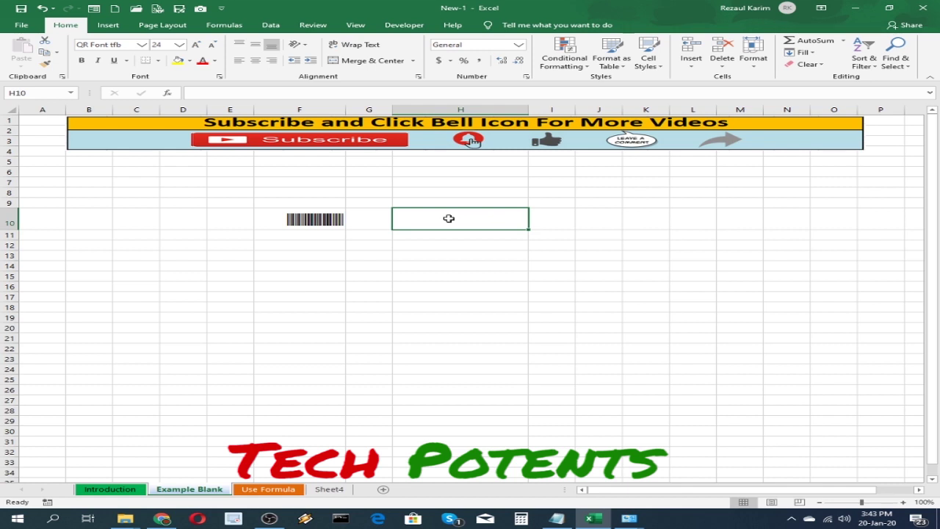
Clear the test entry from H10 and set its font to Calibri
{"action": "type", "text": "98679"}
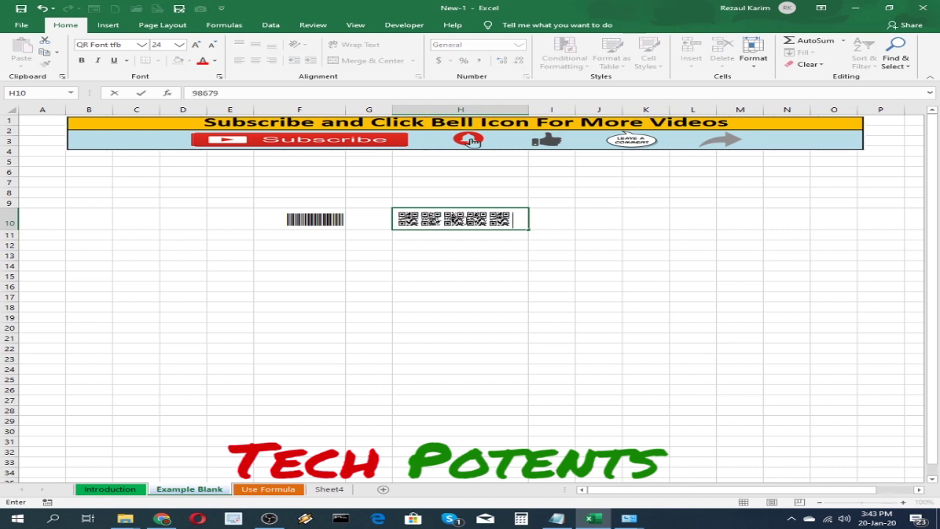
{"action": "key", "text": "BackSpace"}
{"action": "left_click_drag", "start_coordinate": [513, 218], "coordinate": [389, 223]}
{"action": "key", "text": "BackSpace"}
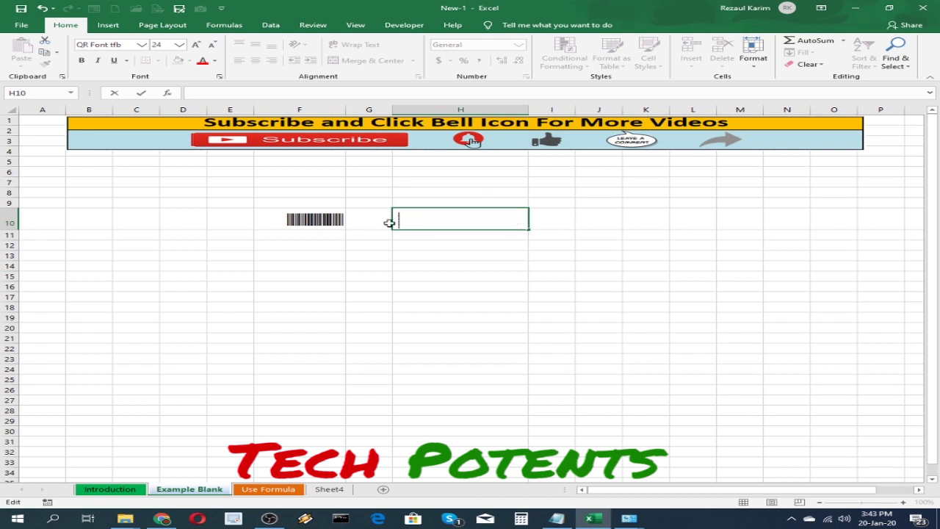
{"action": "left_click", "coordinate": [141, 45]}
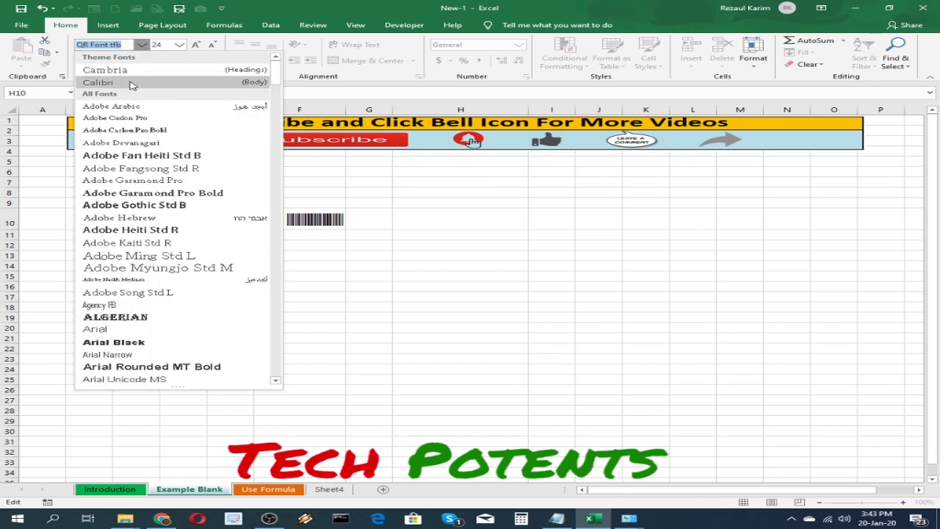
{"action": "left_click", "coordinate": [124, 83]}
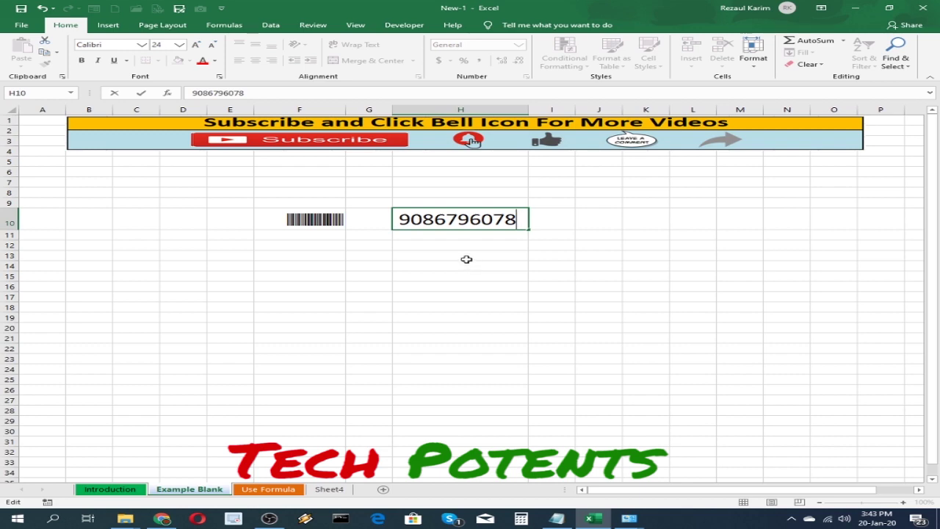
{"action": "left_click", "coordinate": [466, 259]}
{"action": "left_click", "coordinate": [469, 219]}
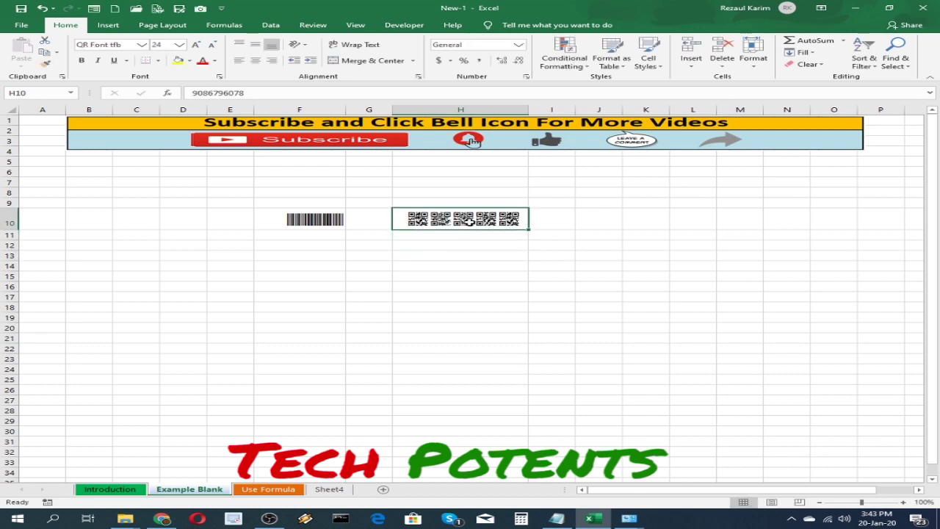
{"action": "left_click", "coordinate": [142, 44]}
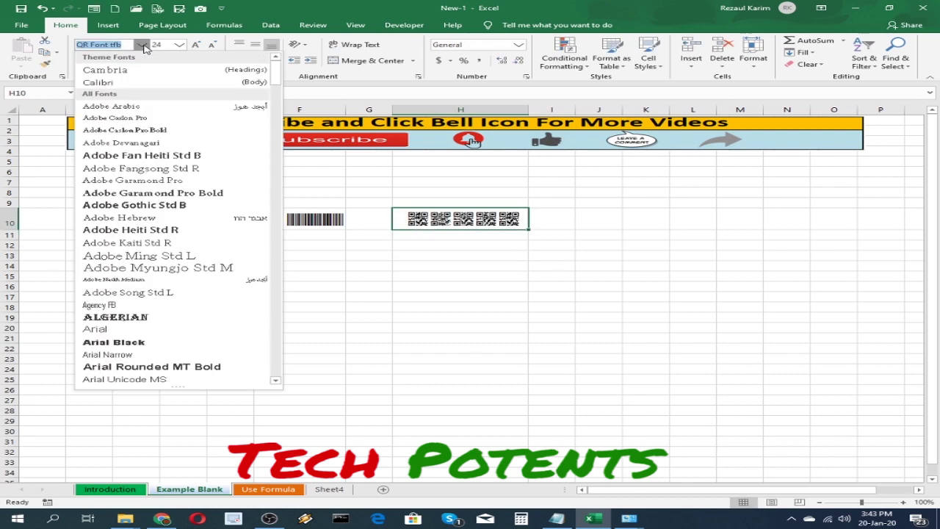
{"action": "left_click", "coordinate": [116, 79]}
{"action": "left_click", "coordinate": [434, 253]}
{"action": "left_click", "coordinate": [483, 219]}
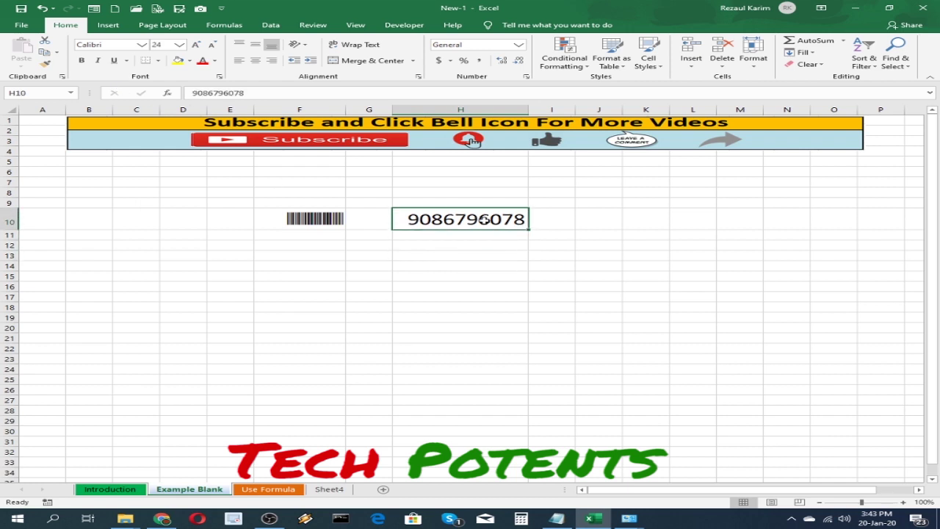
{"action": "left_click", "coordinate": [514, 265]}
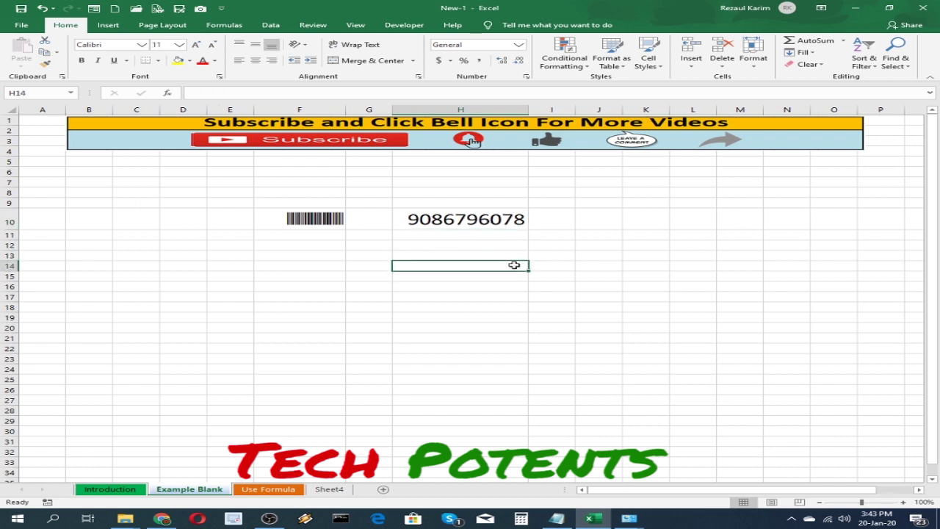
{"action": "left_click", "coordinate": [491, 219]}
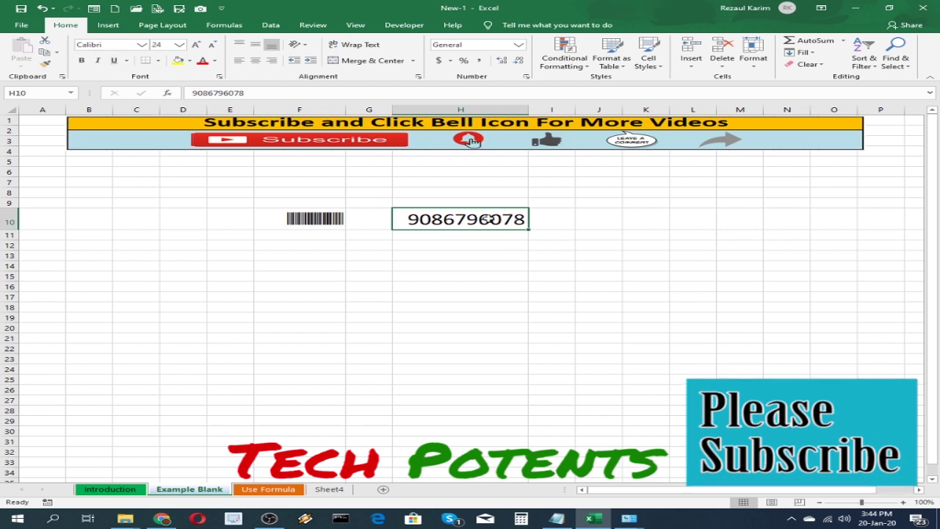
{"action": "left_click", "coordinate": [105, 46]}
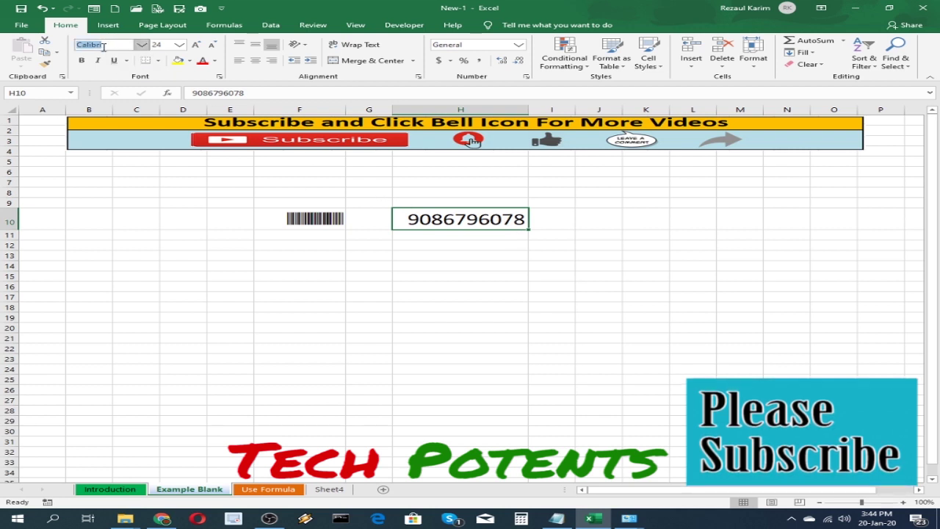
{"action": "type", "text": "QR Font tfb"}
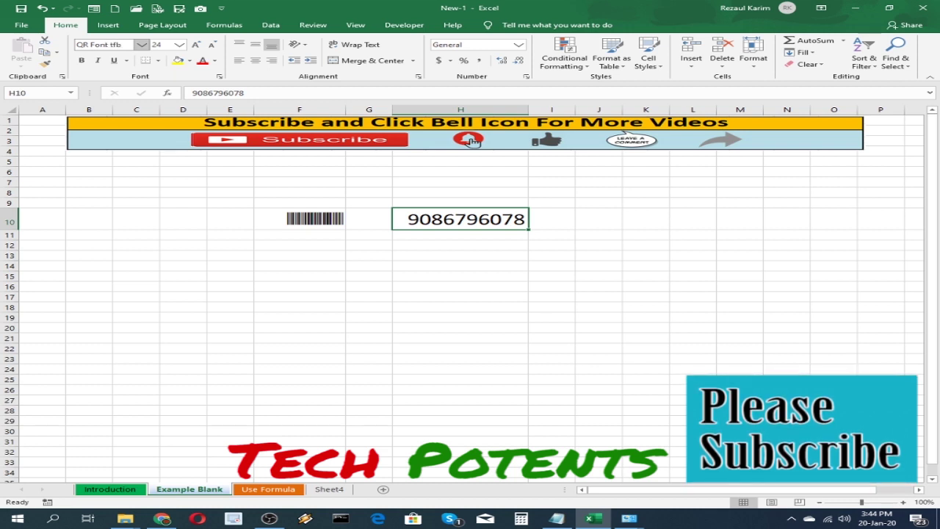
{"action": "key", "text": "Return"}
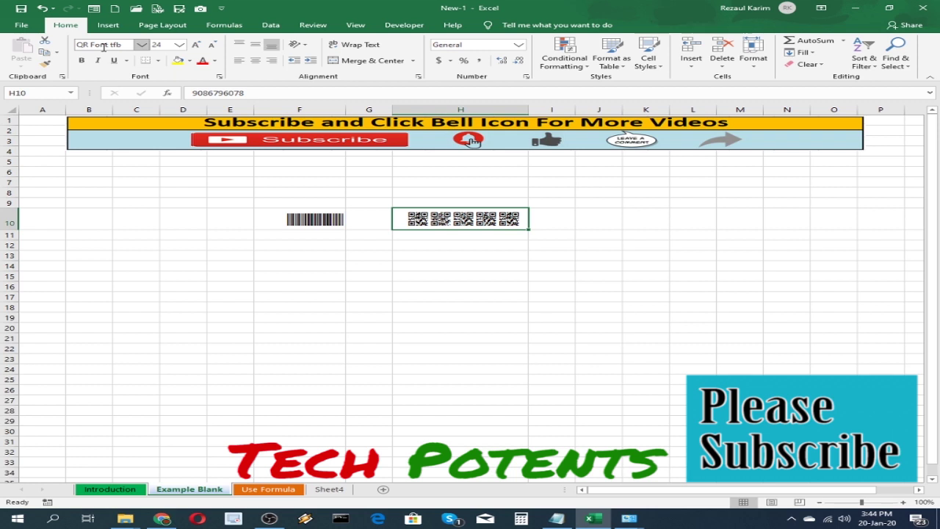
{"action": "left_click", "coordinate": [507, 263]}
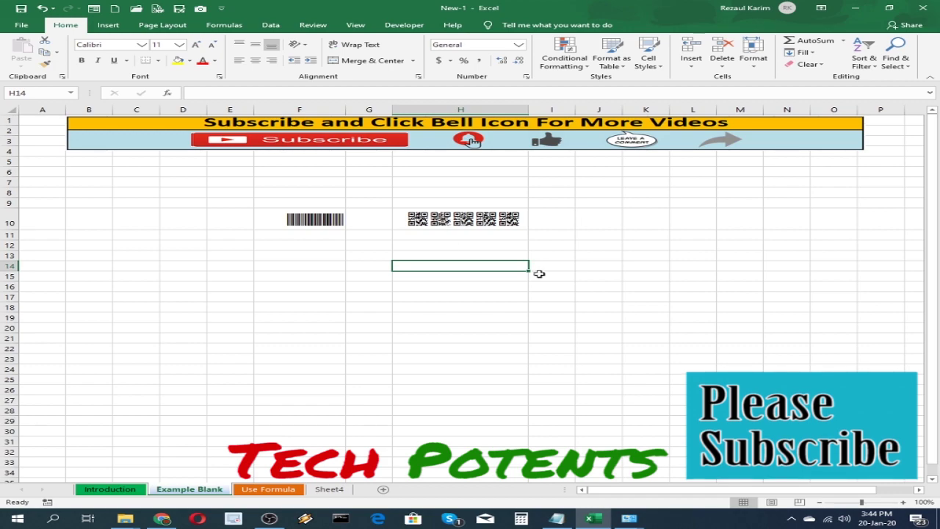
{"action": "left_click", "coordinate": [163, 518]}
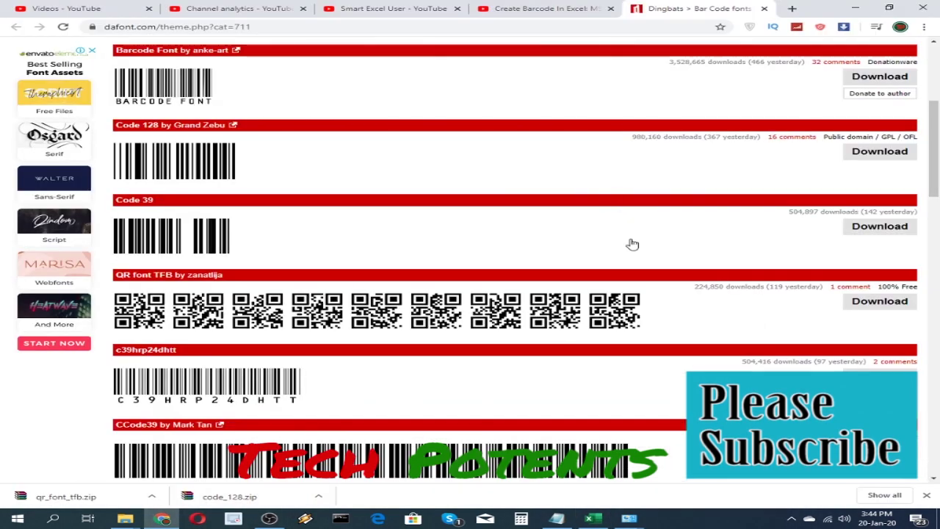
{"action": "scroll", "coordinate": [488, 247], "scroll_direction": "down", "scroll_amount": 3}
{"action": "scroll", "coordinate": [487, 248], "scroll_direction": "down", "scroll_amount": 3}
{"action": "scroll", "coordinate": [489, 248], "scroll_direction": "down", "scroll_amount": 3}
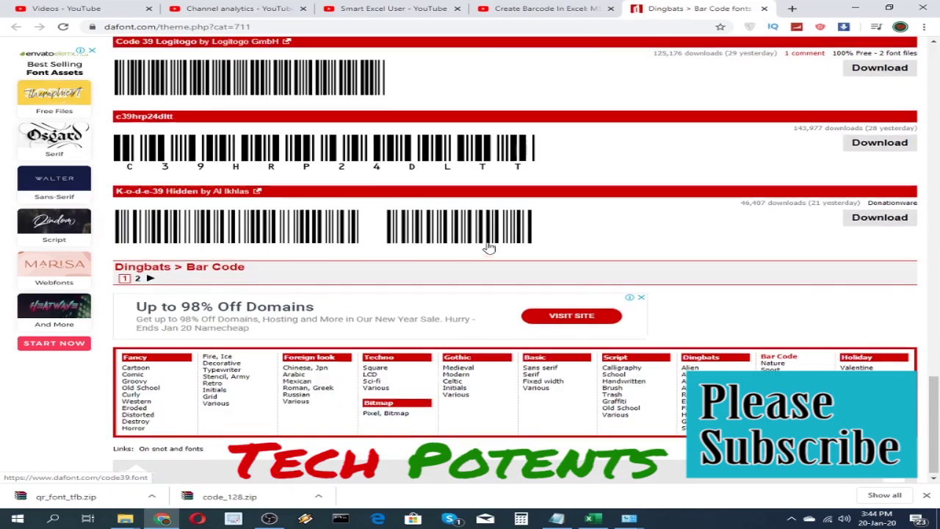
{"action": "scroll", "coordinate": [479, 246], "scroll_direction": "up", "scroll_amount": 4}
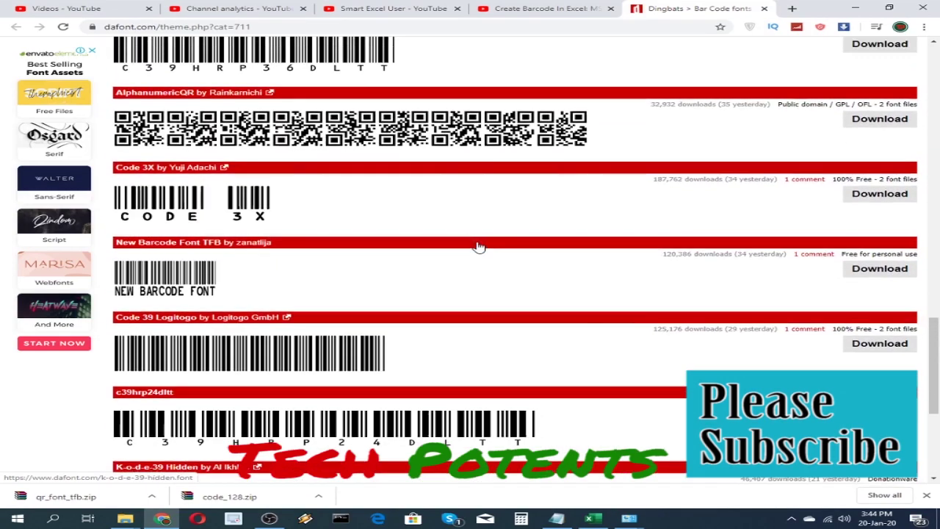
{"action": "scroll", "coordinate": [479, 247], "scroll_direction": "up", "scroll_amount": 5}
{"action": "scroll", "coordinate": [478, 247], "scroll_direction": "up", "scroll_amount": 5}
{"action": "scroll", "coordinate": [478, 247], "scroll_direction": "up", "scroll_amount": 5}
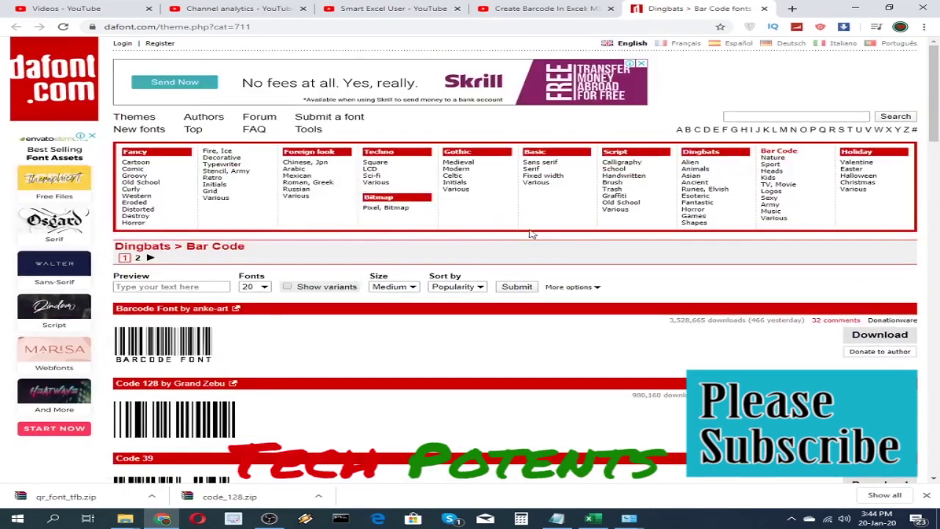
{"action": "left_click", "coordinate": [855, 8]}
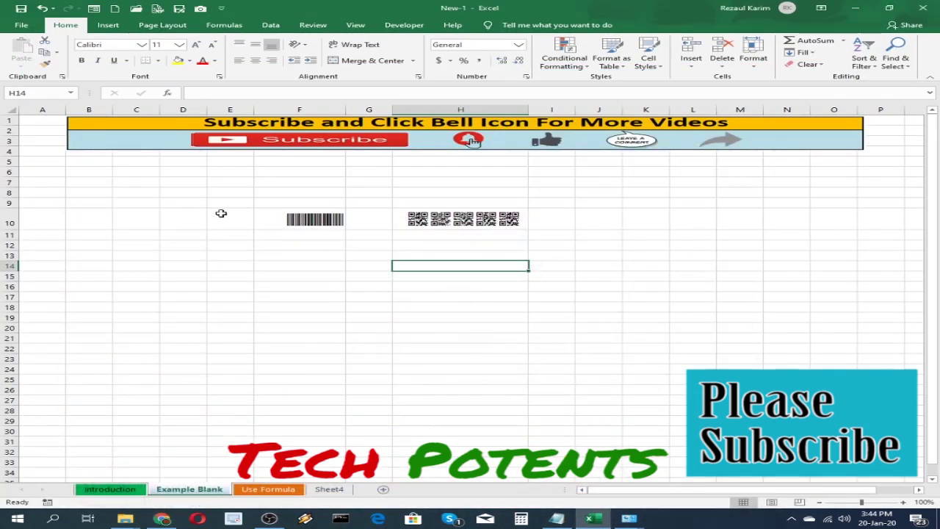